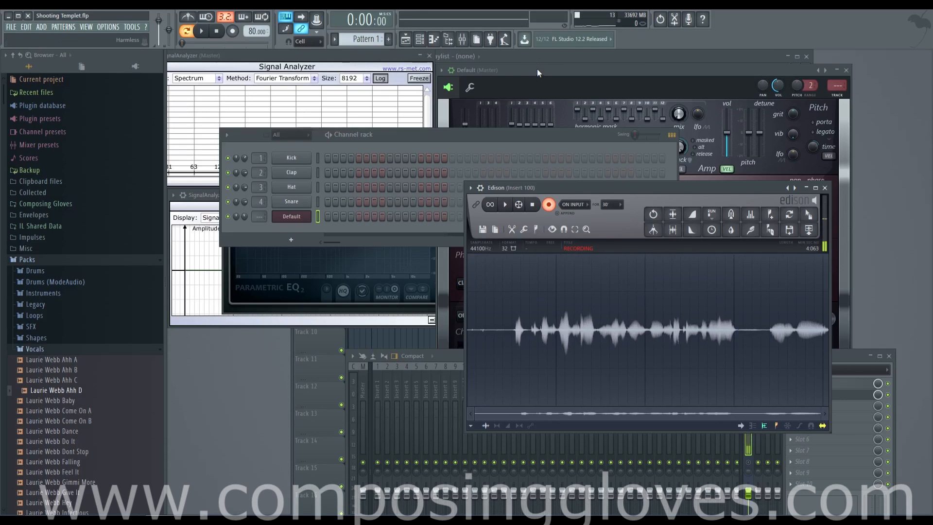
# - Bring the Default synth and the spectrum analyzer windows in front of the other windows
pyautogui.click(538, 68)
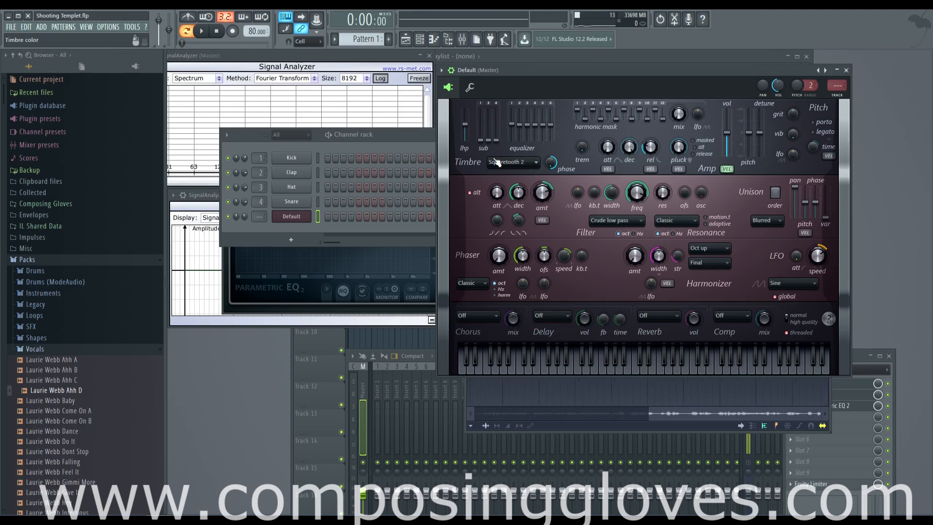
pyautogui.click(377, 59)
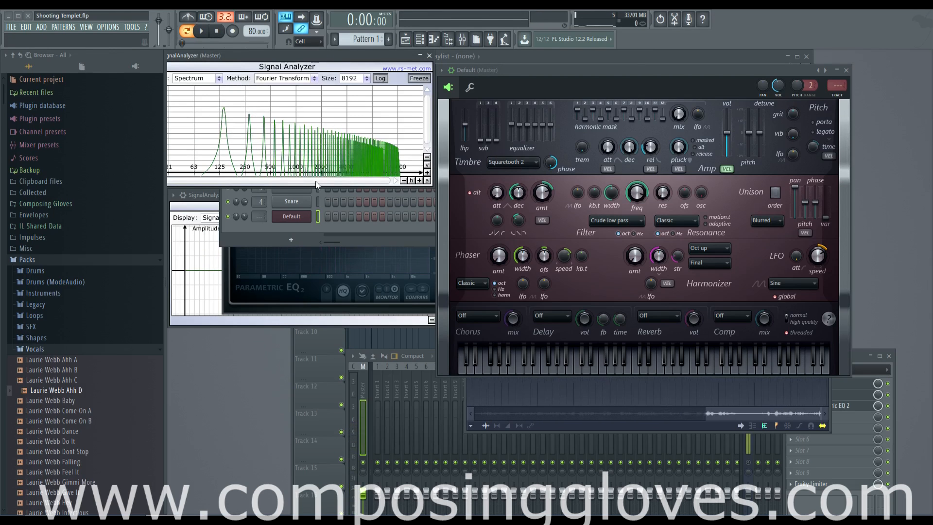
pyautogui.doubleClick(286, 54)
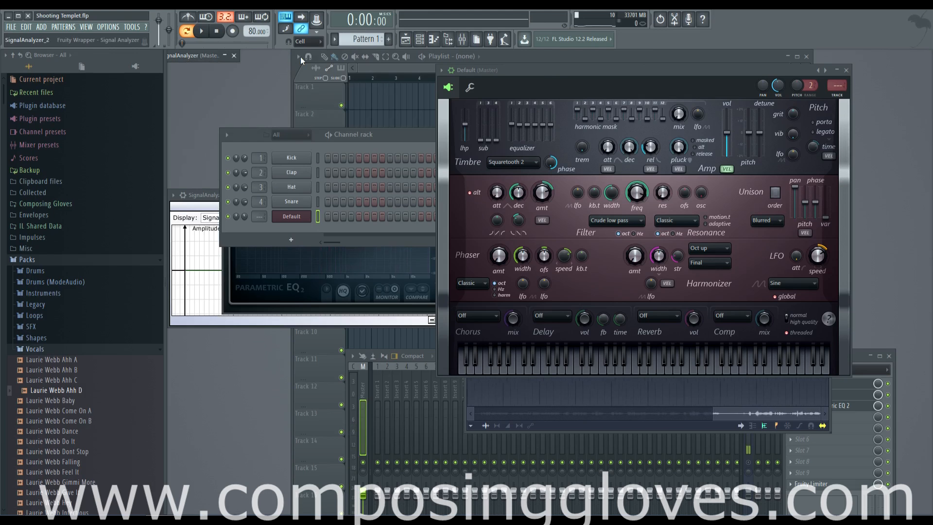
pyautogui.doubleClick(195, 57)
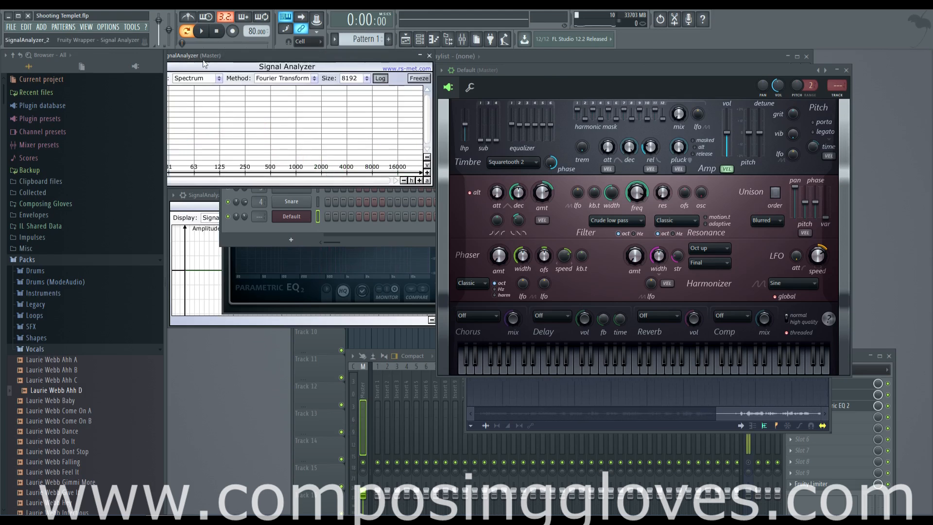
pyautogui.click(380, 79)
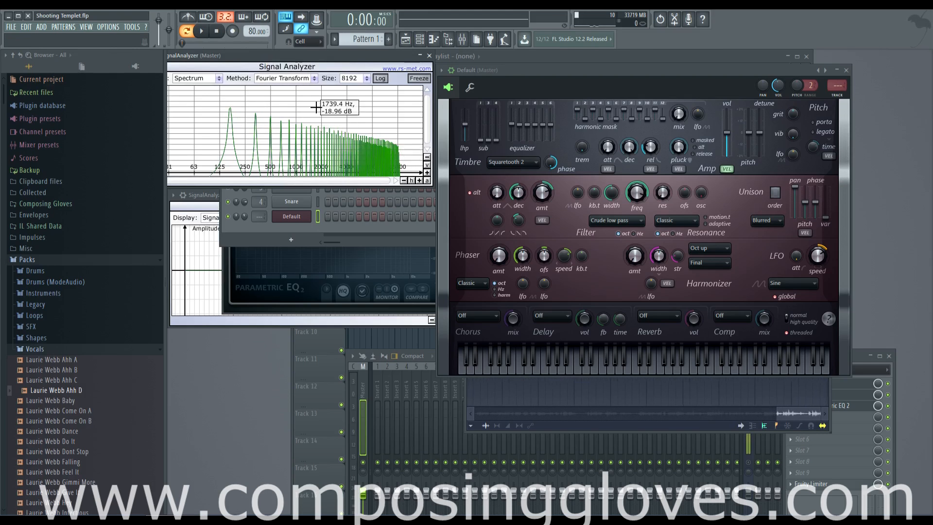
# - Show the waveform analyzer beside the synth and play F4 to inspect the waveform of the Squaretooth 2 timbre
pyautogui.click(180, 236)
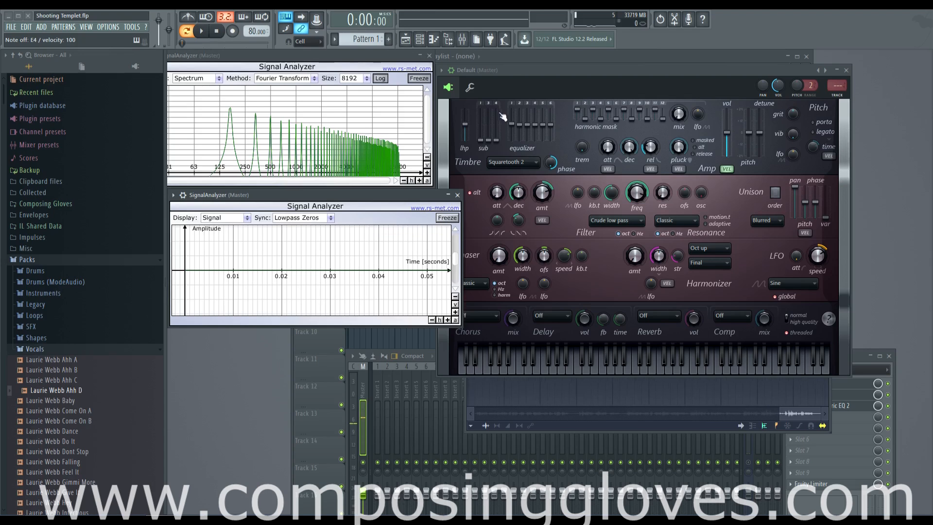
pyautogui.click(461, 72)
pyautogui.click(368, 200)
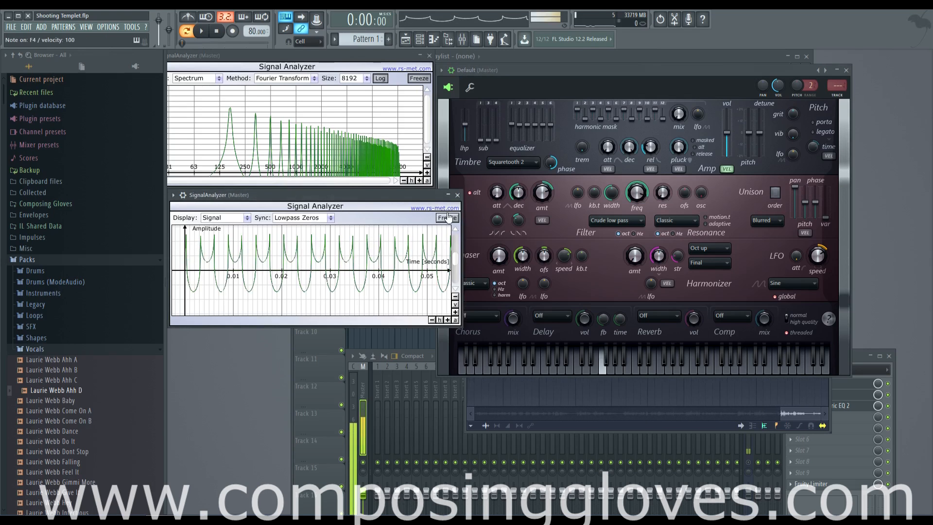
pyautogui.click(217, 32)
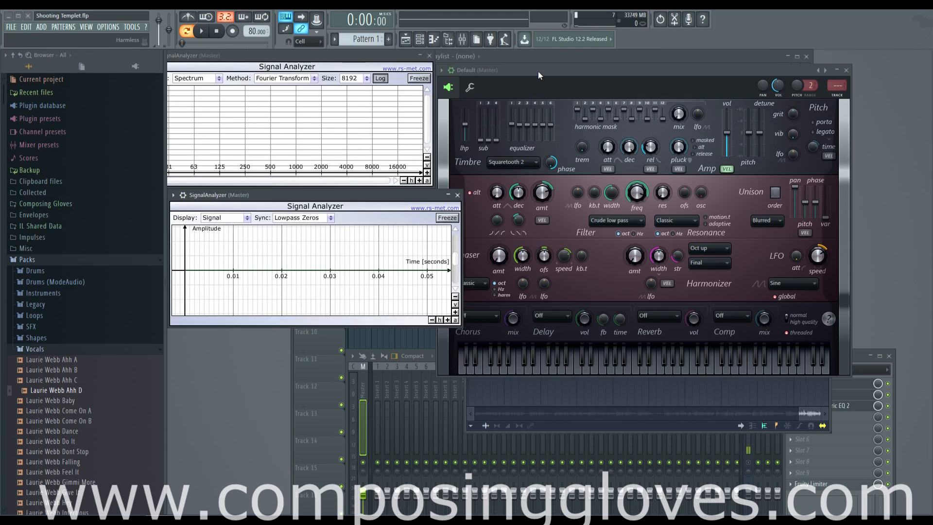
# - Try the Saw, Bright saw and Mole timbres in the synth one after another
pyautogui.click(541, 87)
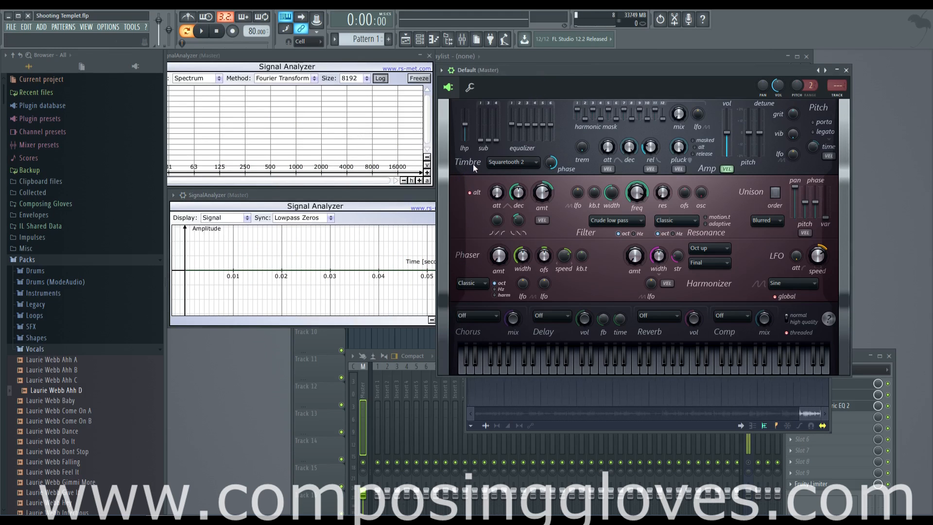
pyautogui.click(522, 162)
pyautogui.click(517, 174)
pyautogui.click(515, 164)
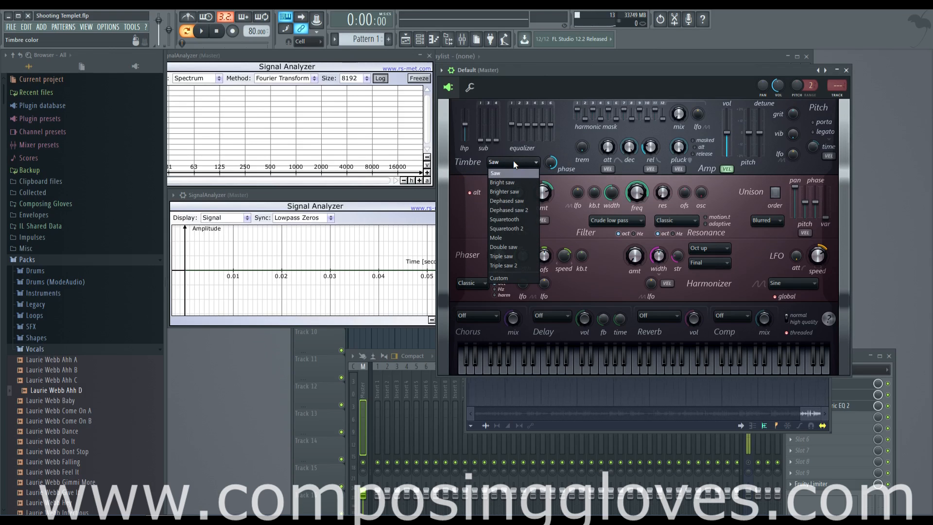
pyautogui.click(520, 184)
pyautogui.click(518, 165)
pyautogui.click(506, 239)
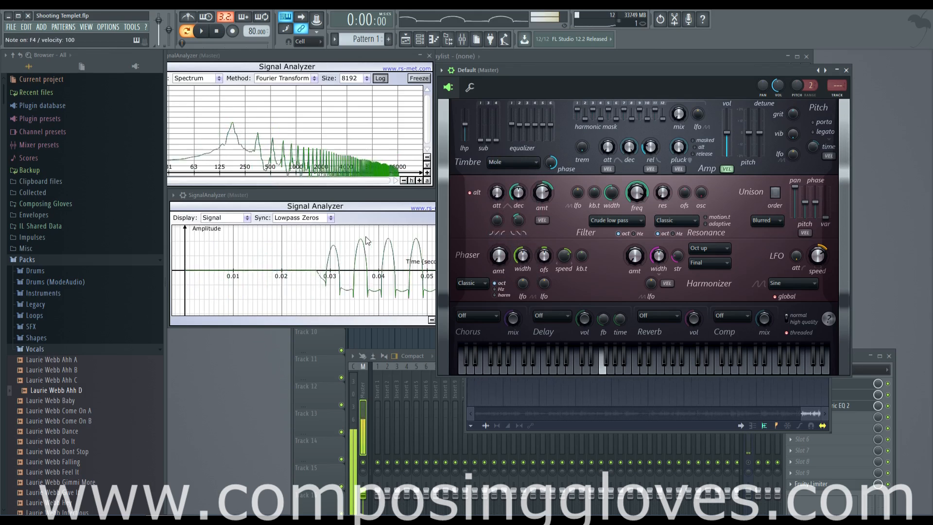
# - Set the timbre to Saw and play F4, freezing both analyzer displays to examine its spectrum and waveform
pyautogui.click(511, 162)
pyautogui.click(504, 173)
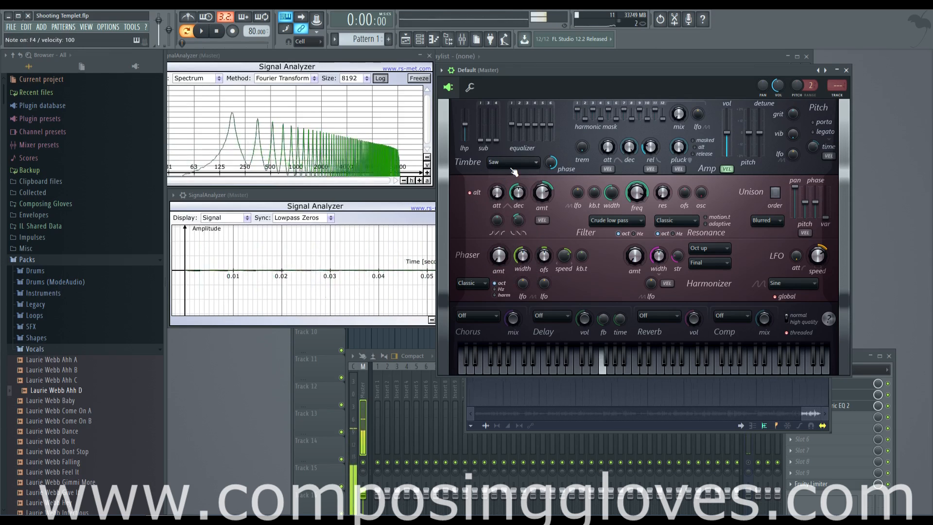
pyautogui.press('v')
pyautogui.click(418, 79)
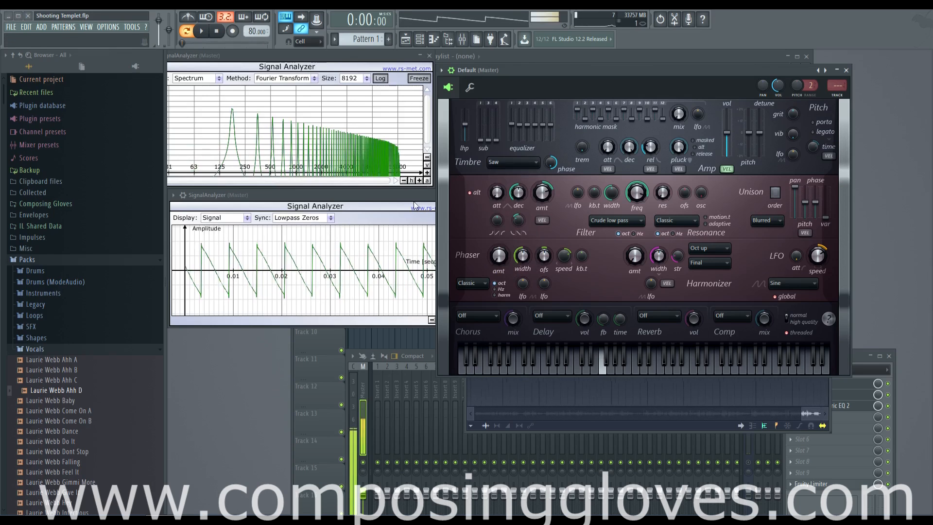
pyautogui.click(414, 196)
pyautogui.press('v')
pyautogui.click(448, 219)
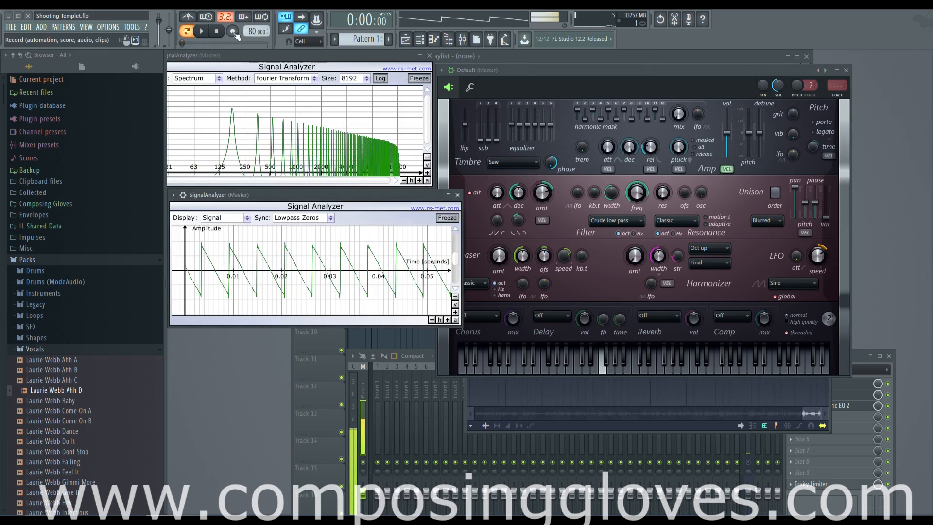
pyautogui.click(216, 31)
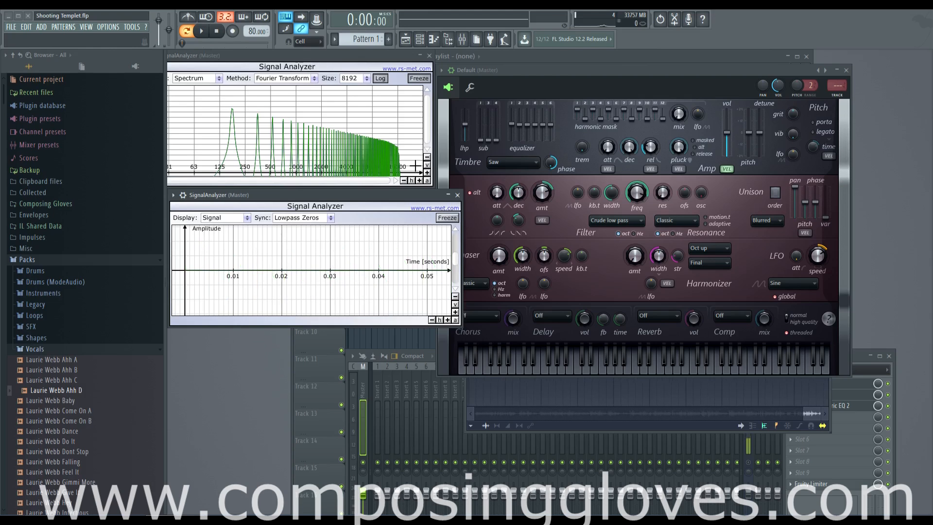
pyautogui.click(424, 77)
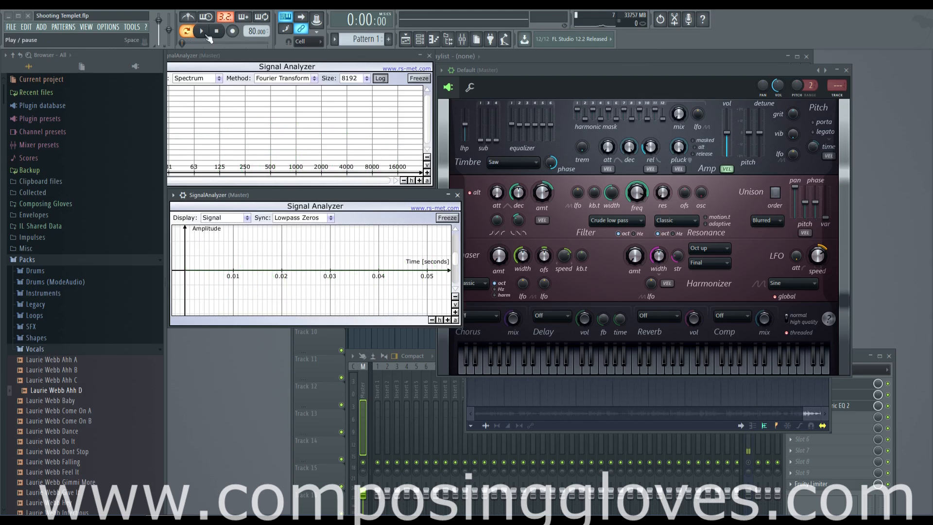
# - Audition several other timbres, including Squaretooth 2, Custom and Dephased saw, by playing F4 with each
pyautogui.click(573, 73)
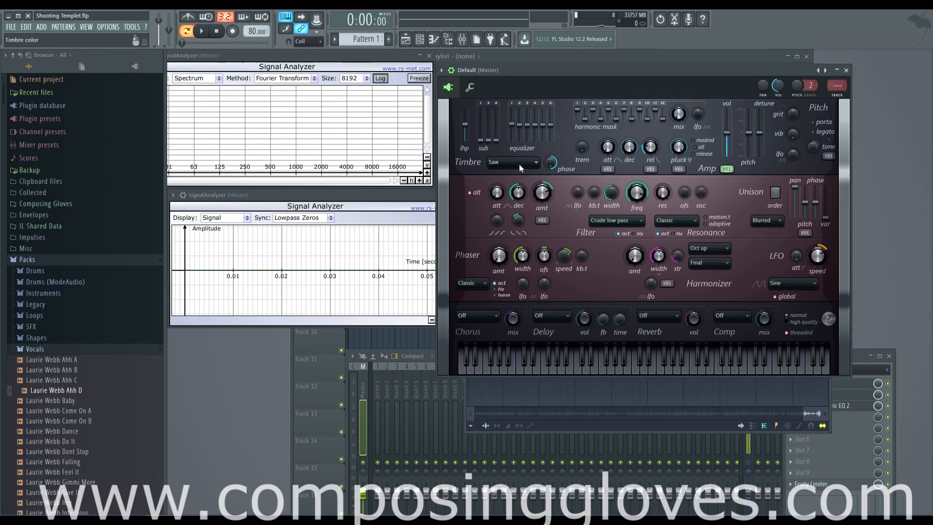
pyautogui.click(518, 163)
pyautogui.click(518, 192)
pyautogui.scroll(-1, 520, 168)
pyautogui.press('v')
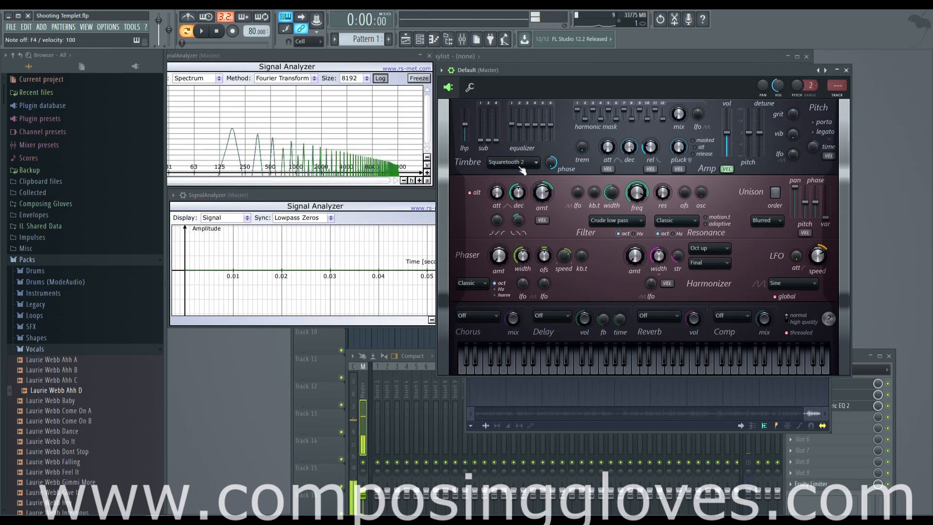
pyautogui.scroll(-1, 520, 167)
pyautogui.press('v')
pyautogui.press('v')
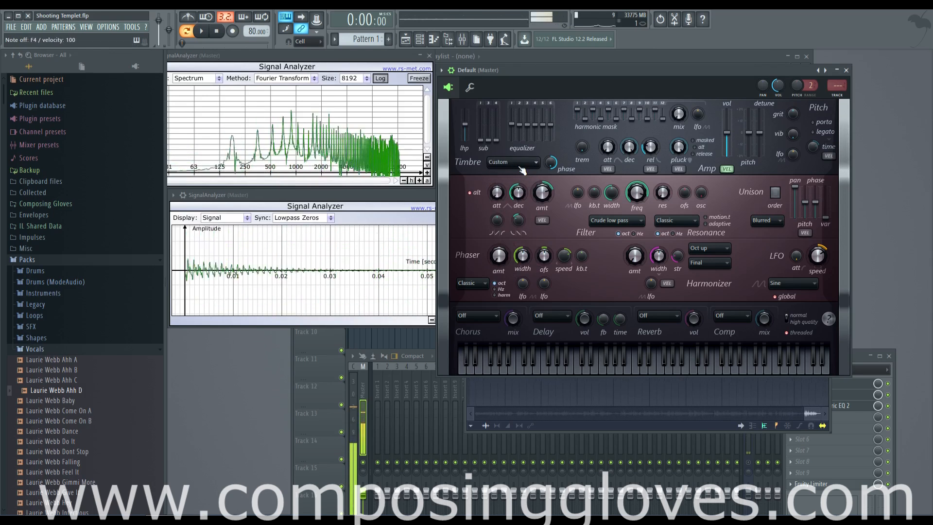
pyautogui.scroll(1, 519, 166)
pyautogui.press('v')
pyautogui.click(519, 166)
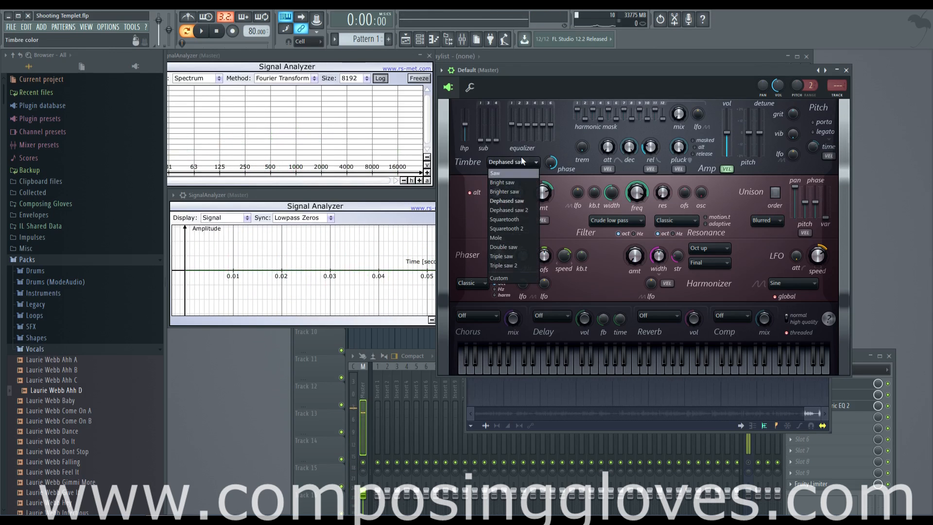
pyautogui.click(523, 160)
pyautogui.press('v')
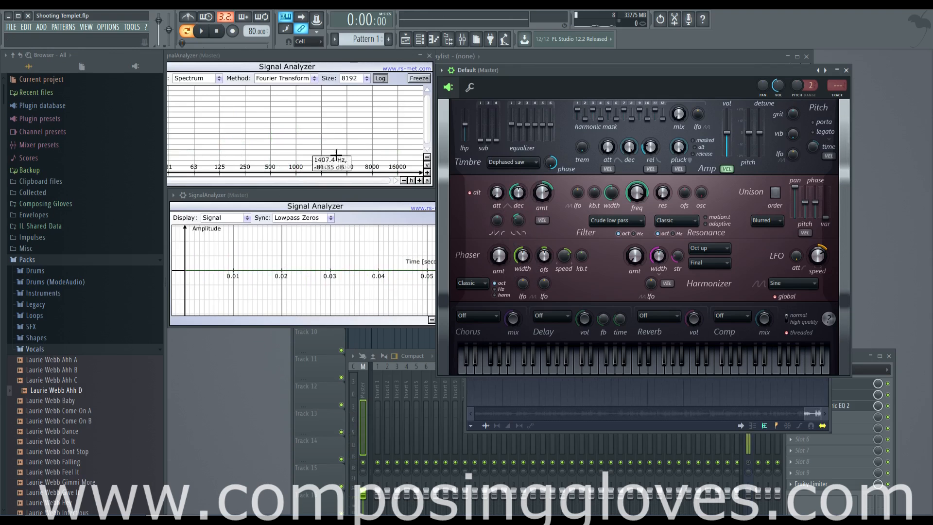
# - Set the timbre back to Saw and pull equalizer bands 2 to 6 fully down, checking the sound with F4
pyautogui.click(523, 163)
pyautogui.click(495, 177)
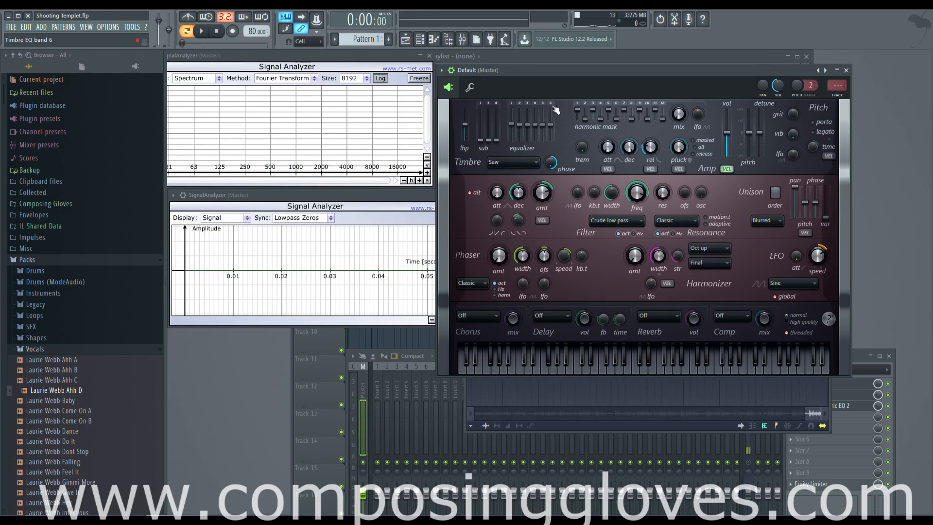
pyautogui.moveTo(528, 125)
pyautogui.mouseDown()
pyautogui.moveTo(528, 142)
pyautogui.moveTo(543, 141)
pyautogui.mouseUp()
pyautogui.press('v')
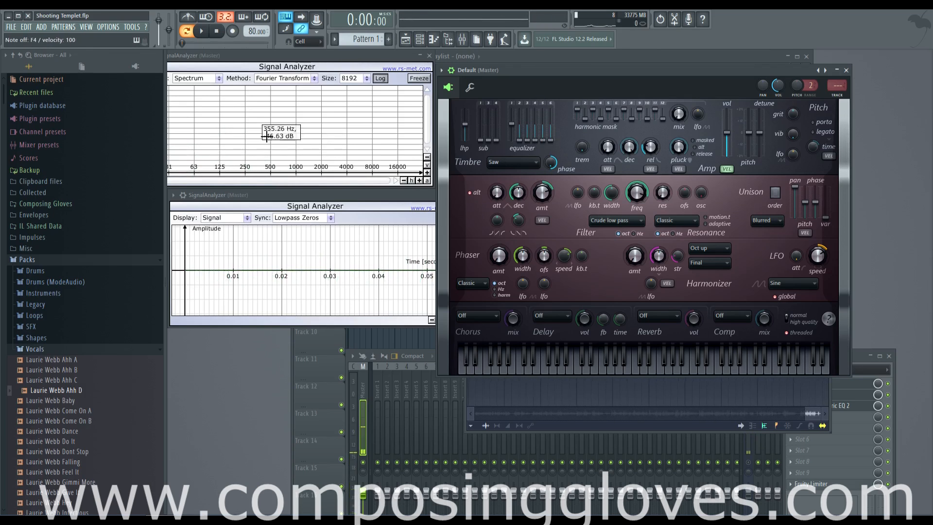
pyautogui.press('v')
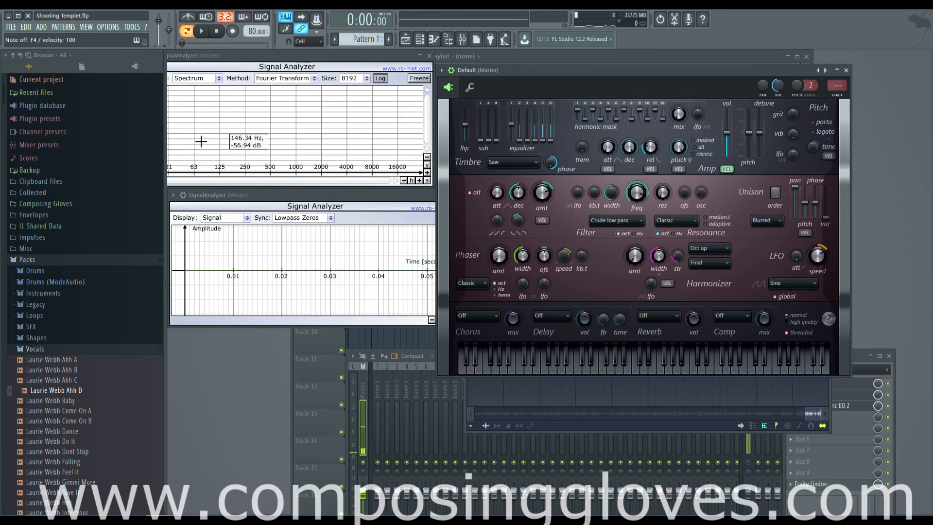
pyautogui.press('v')
# - Play F4 and freeze the waveform analyzer to examine the shape of the equalized Saw timbre
pyautogui.click(409, 211)
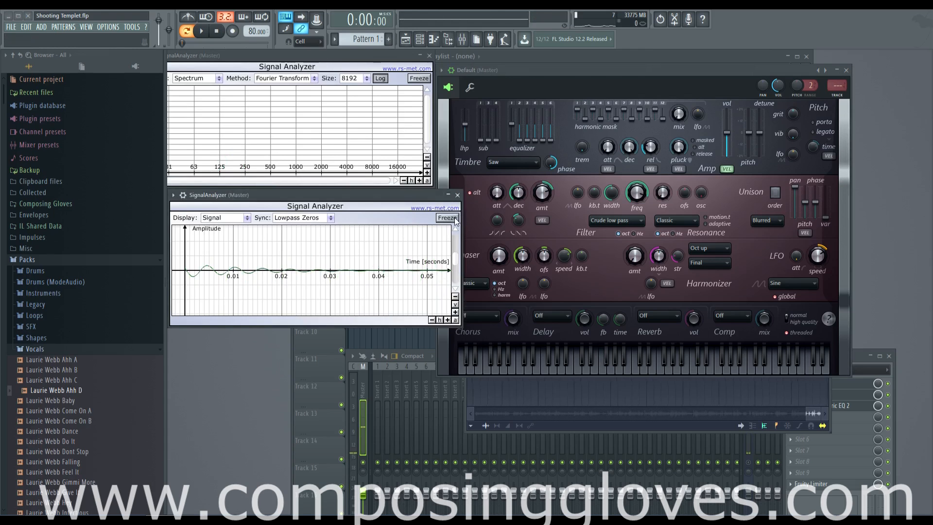
pyautogui.click(508, 73)
pyautogui.press('v')
pyautogui.click(398, 205)
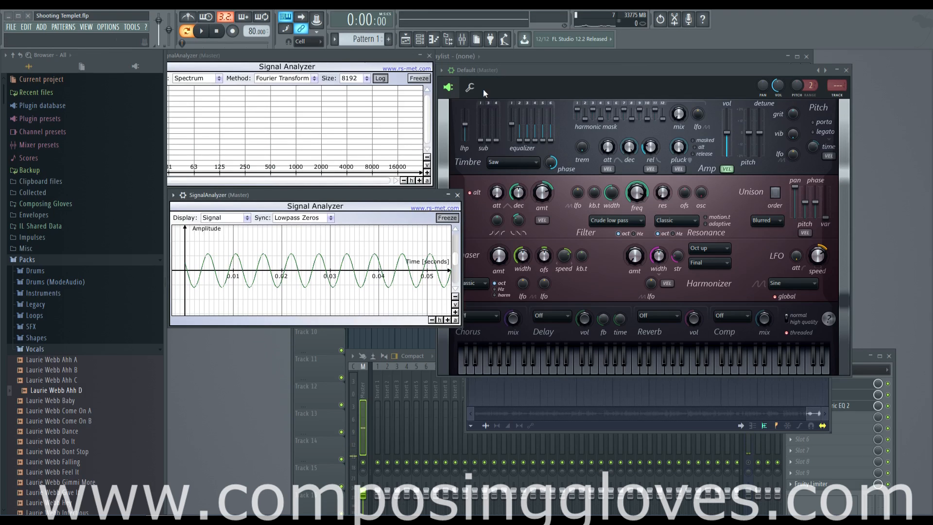
# - Reselect Saw as the synth's timbre and unfreeze the waveform analyzer
pyautogui.click(529, 160)
pyautogui.click(529, 160)
pyautogui.click(529, 160)
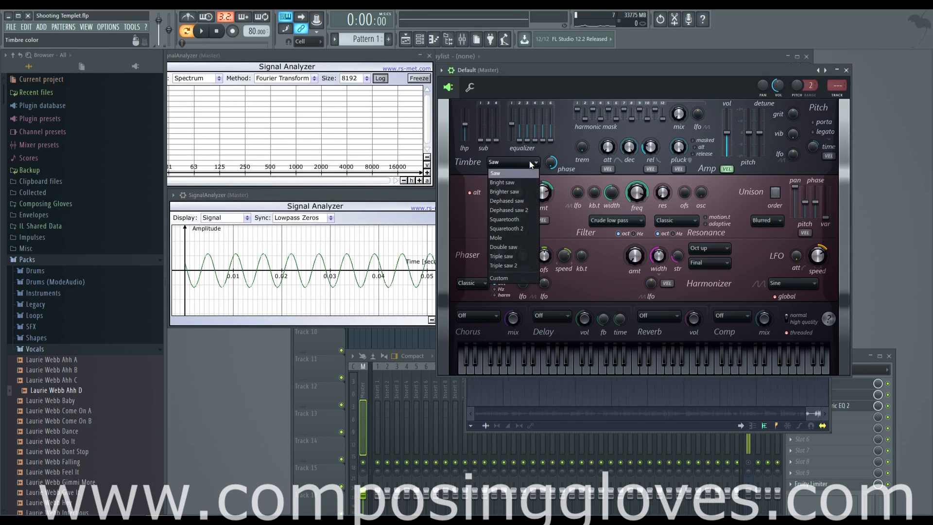
pyautogui.click(524, 170)
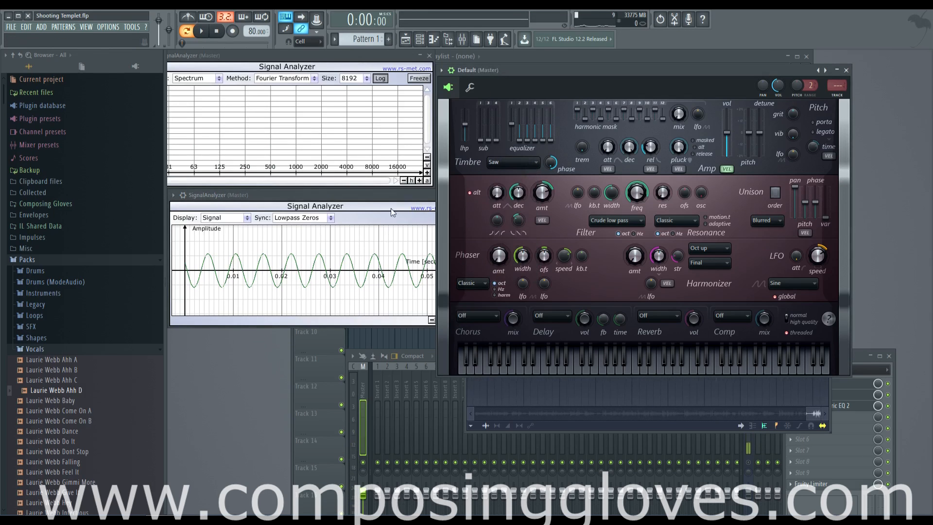
pyautogui.click(435, 207)
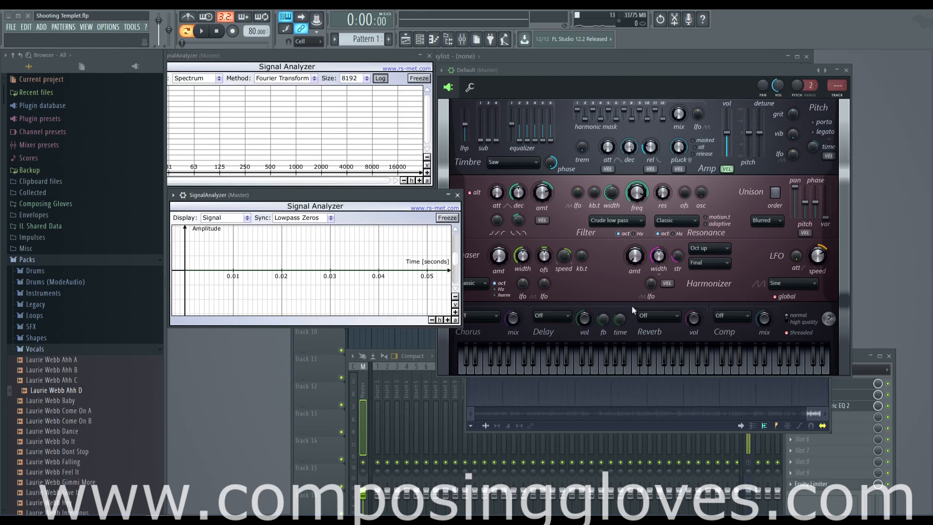
# - Load the Laurie Webb Ahh D vocal sample as the synth's timbre, test it with notes, and lower the amp volume slightly
pyautogui.moveTo(68, 391); pyautogui.dragTo(525, 162)
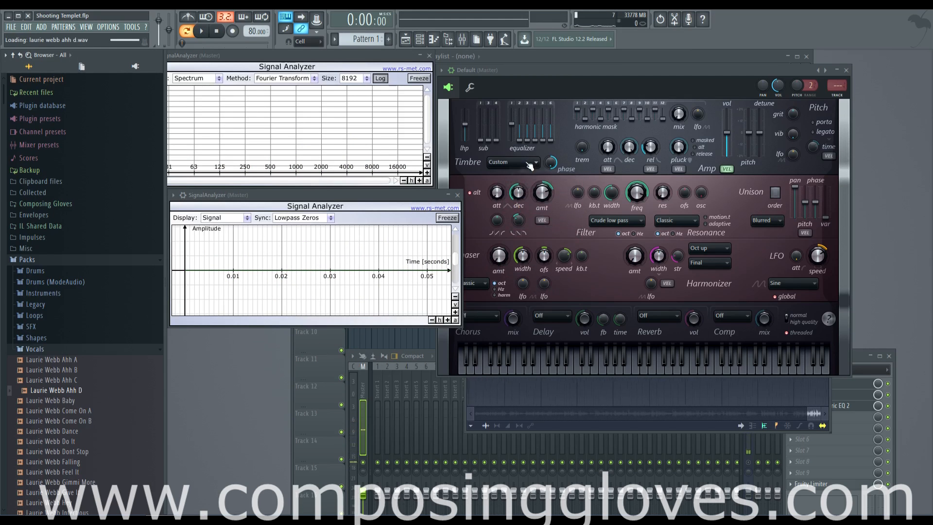
pyautogui.press('v')
pyautogui.press('n')
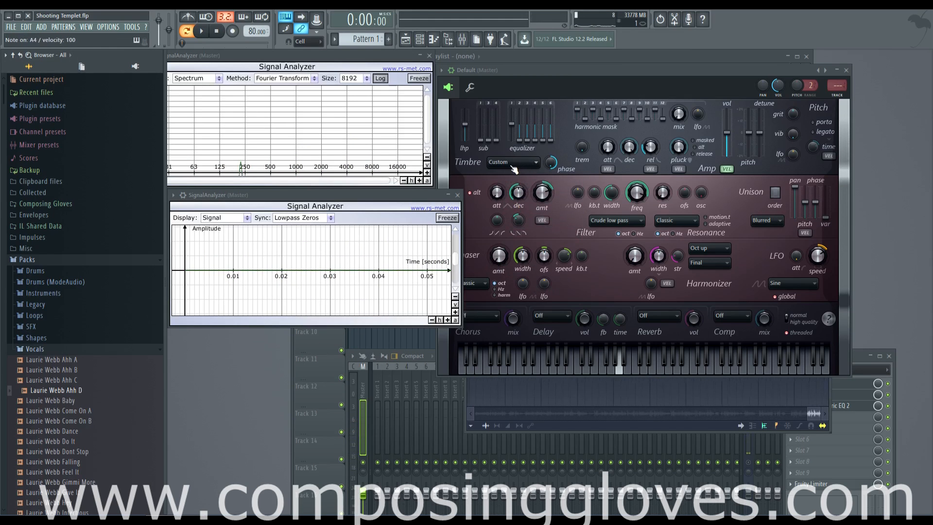
pyautogui.moveTo(728, 132)
pyautogui.mouseDown()
pyautogui.moveTo(728, 115)
pyautogui.moveTo(727, 134)
pyautogui.mouseUp()
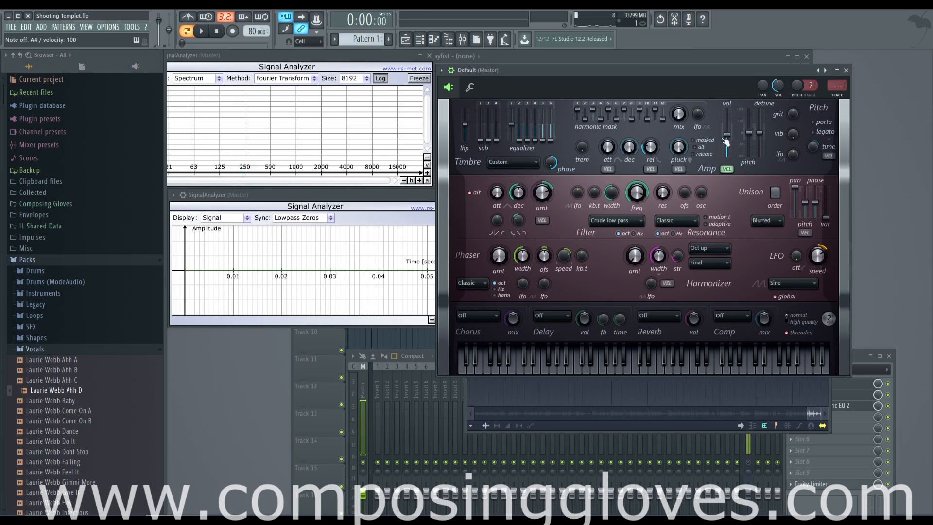
# - Open Edison on mixer Insert 1 and show the beginning of the Laurie Webb Ahh D sample
pyautogui.click(859, 357)
pyautogui.click(378, 395)
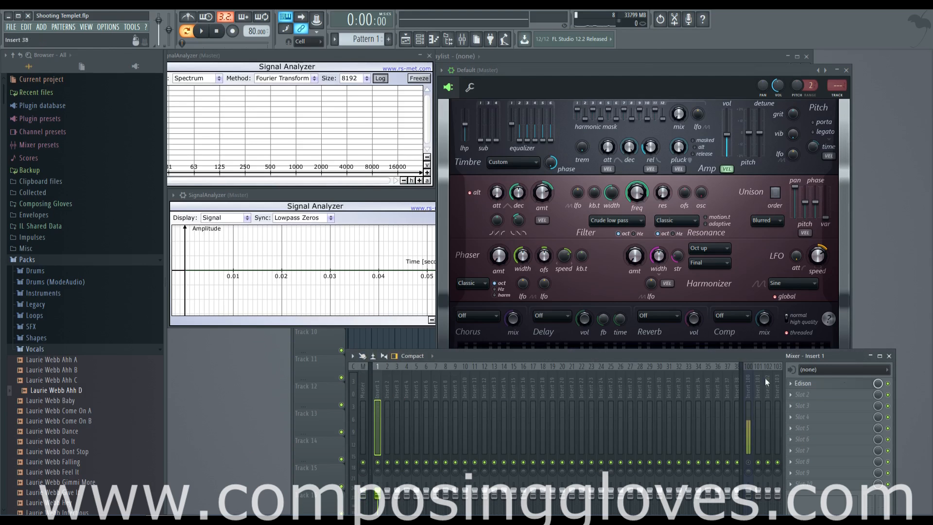
pyautogui.click(803, 384)
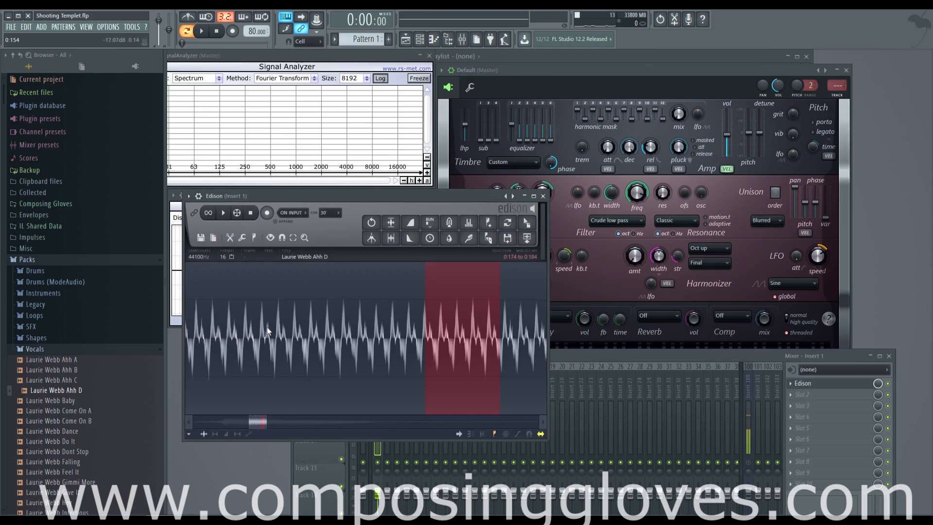
pyautogui.moveTo(249, 423); pyautogui.dragTo(194, 423)
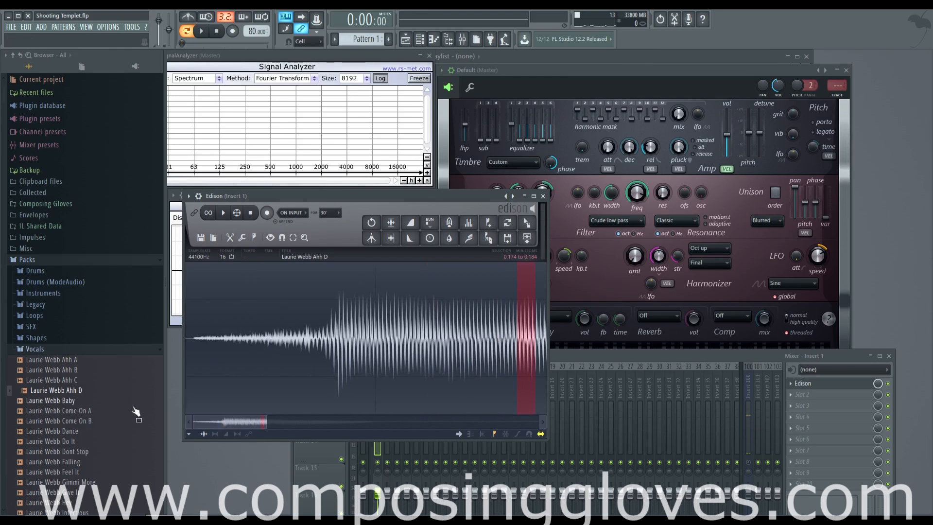
# - Show the whole Laurie Webb Ahh D sample in Edison, clear the selection and play it back
pyautogui.moveTo(266, 423); pyautogui.dragTo(478, 416)
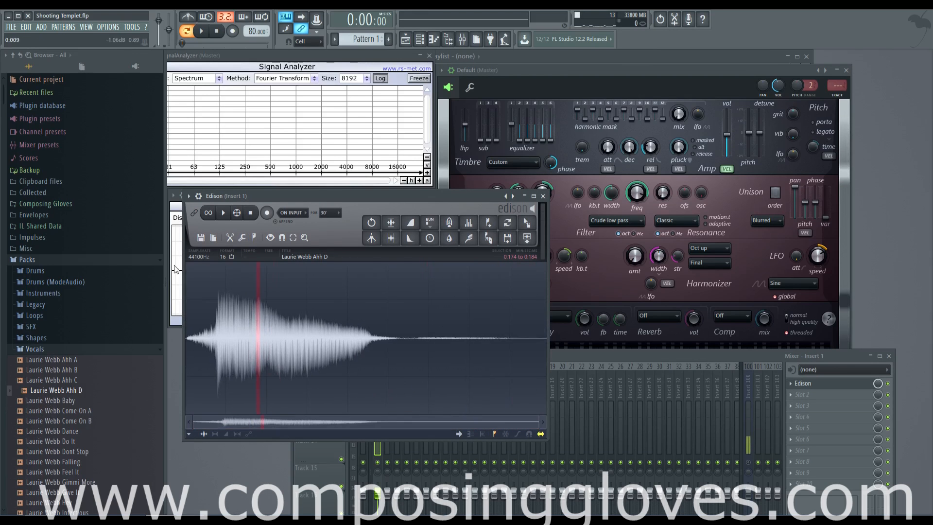
pyautogui.click(194, 275)
pyautogui.click(224, 214)
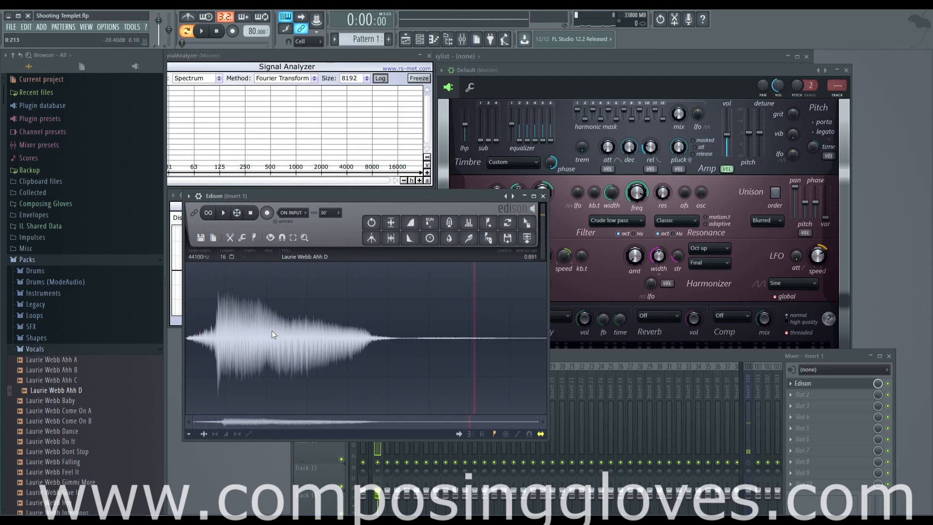
# - Select a short section of the vocal sample from 0:184 to 0:189 and show its individual waveform cycles
pyautogui.moveTo(260, 319); pyautogui.dragTo(262, 320)
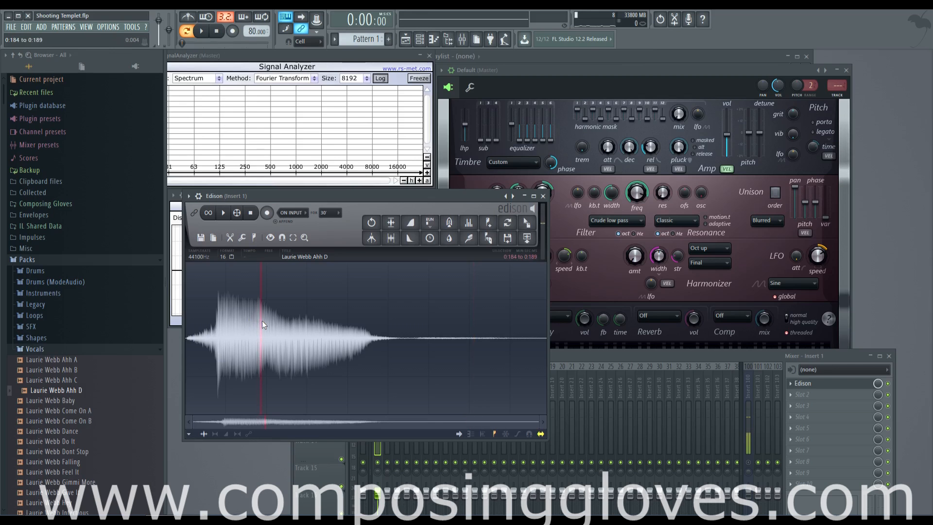
pyautogui.scroll(5, 262, 322)
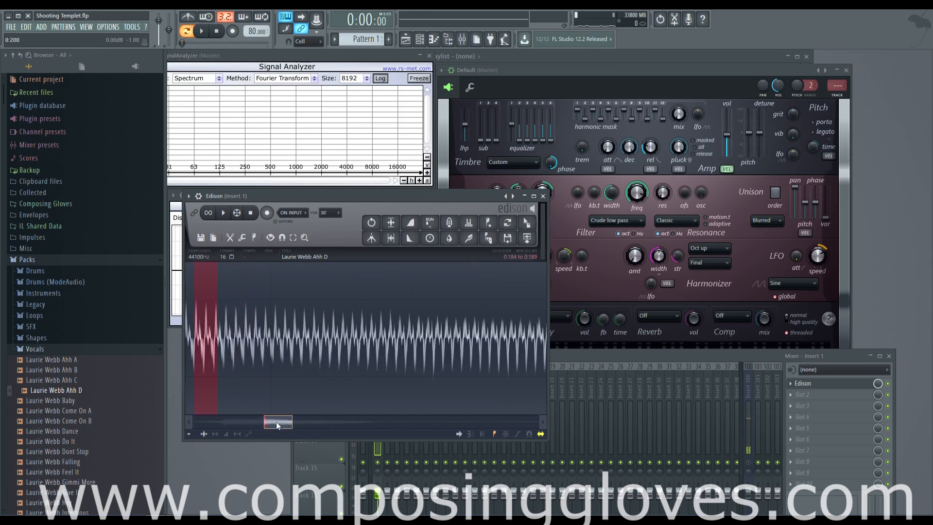
pyautogui.moveTo(276, 422); pyautogui.dragTo(260, 422)
pyautogui.scroll(5, 435, 380)
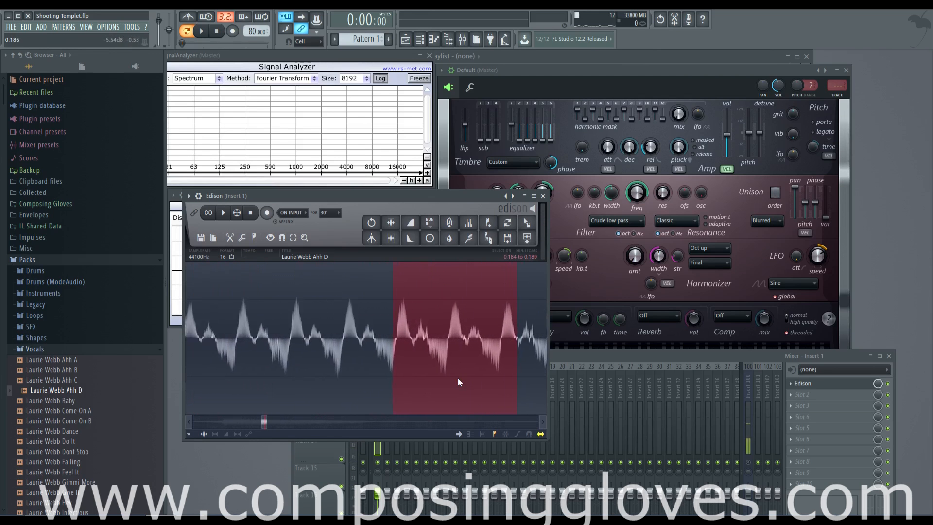
pyautogui.scroll(2, 458, 378)
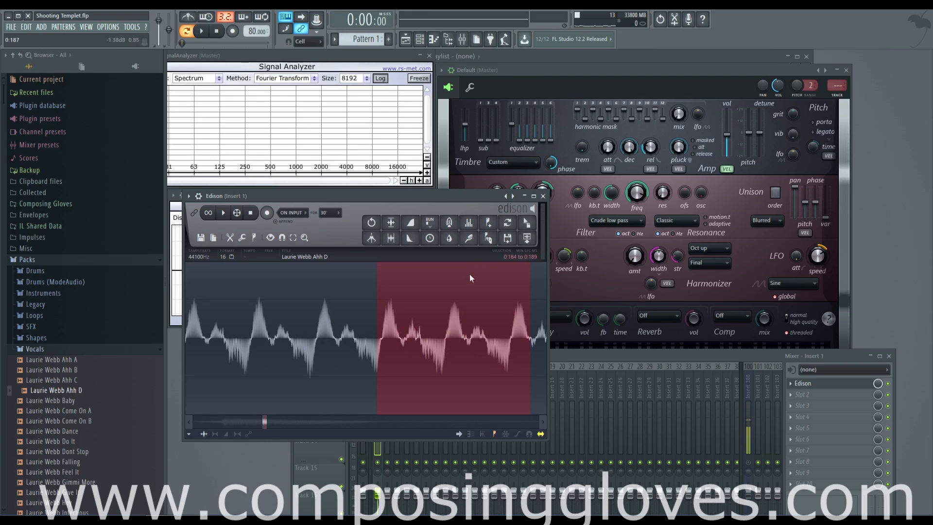
# - Load the selected section of the vocal sample into the synth as its custom timbre
pyautogui.click(504, 72)
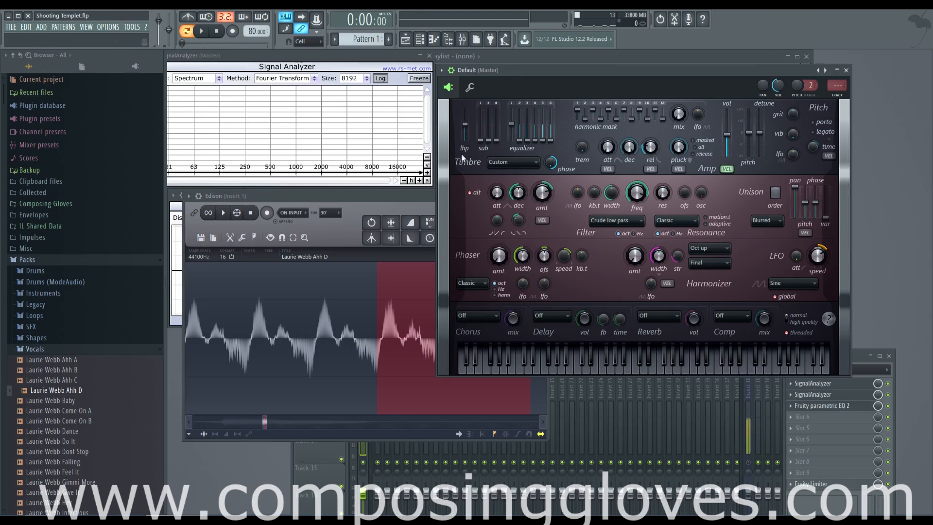
pyautogui.click(360, 193)
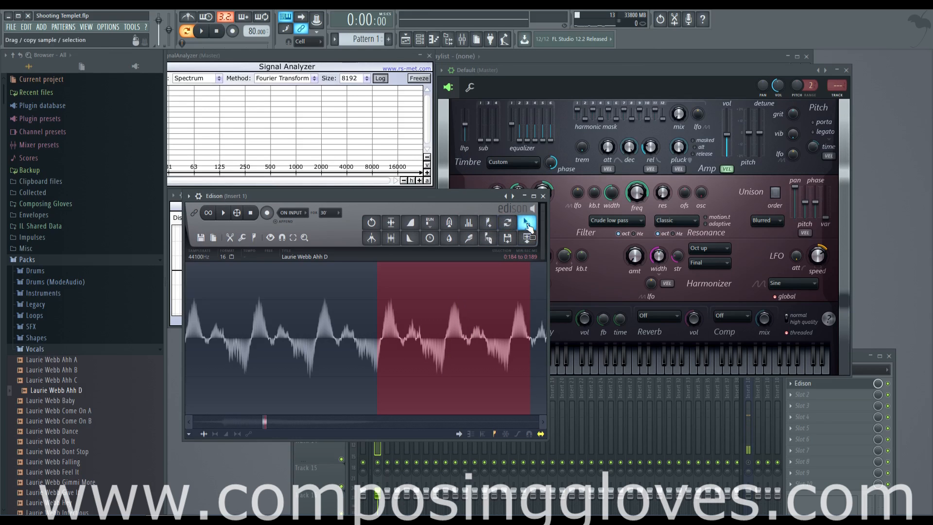
pyautogui.moveTo(529, 226); pyautogui.dragTo(512, 163)
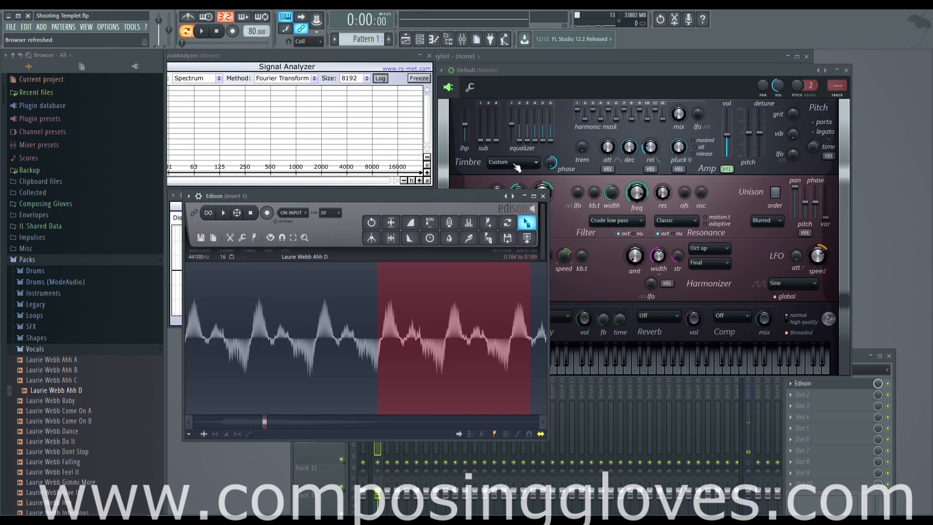
# - Raise the synth's lowered equalizer bands to the level of the first band and play test notes
pyautogui.click(558, 73)
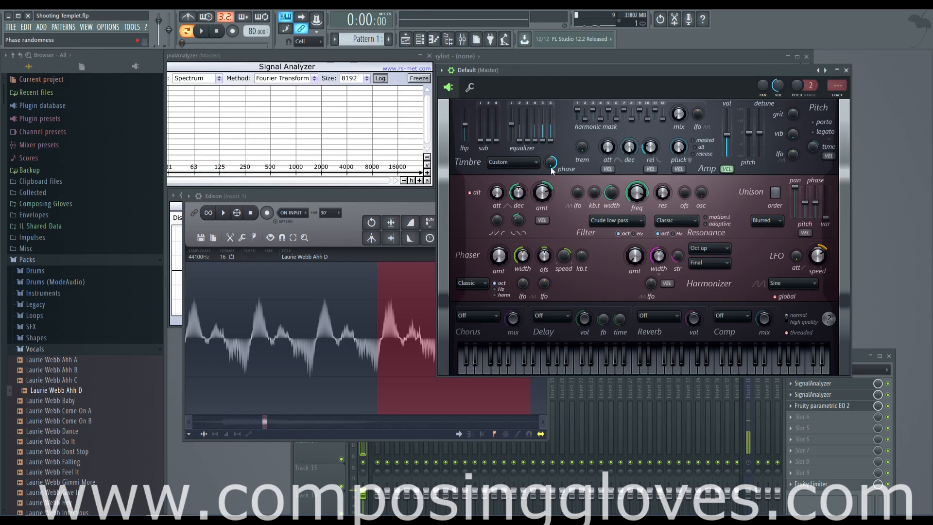
pyautogui.moveTo(523, 136); pyautogui.dragTo(523, 142)
pyautogui.moveTo(520, 127); pyautogui.dragTo(527, 124)
pyautogui.moveTo(536, 140)
pyautogui.mouseDown()
pyautogui.moveTo(536, 124)
pyautogui.moveTo(551, 125)
pyautogui.mouseUp()
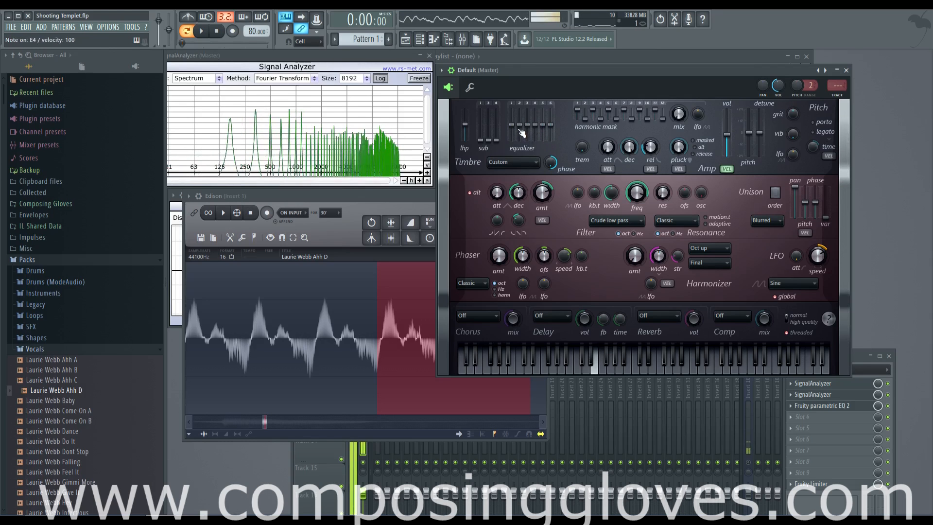
# - Move Edison clear of the waveform analyzer and close it
pyautogui.moveTo(312, 192); pyautogui.dragTo(283, 328)
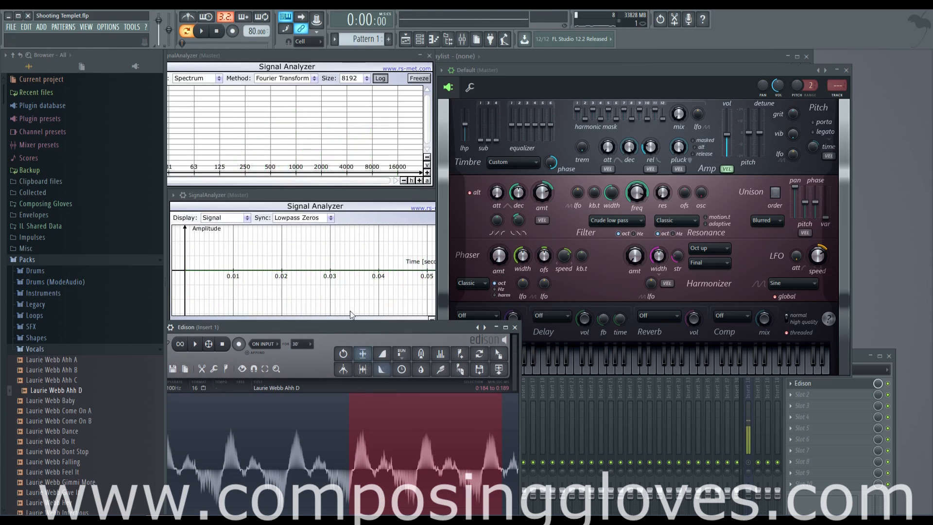
pyautogui.click(515, 327)
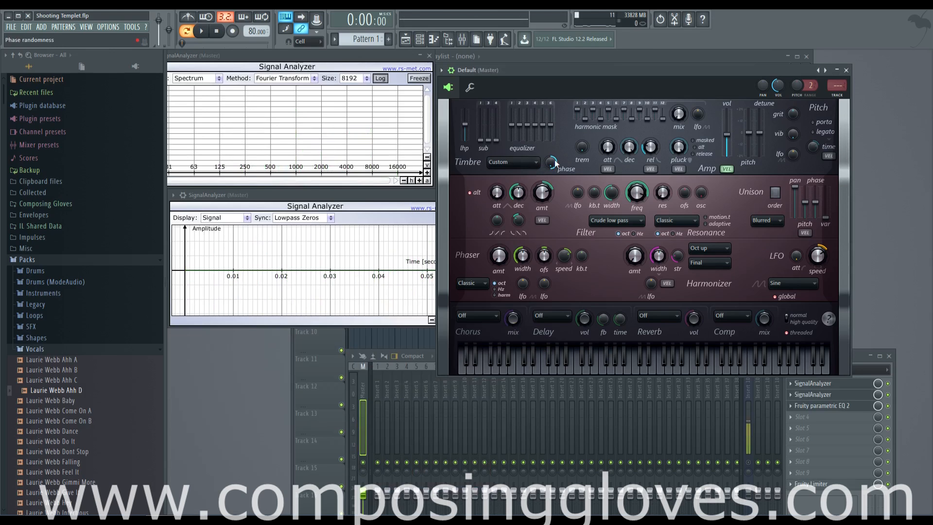
# - Try different phase settings for the custom timbre and return the phase knob to its centre
pyautogui.moveTo(556, 164); pyautogui.dragTo(549, 188)
pyautogui.click(553, 167)
pyautogui.moveTo(550, 164); pyautogui.dragTo(549, 121)
# - Shorten the waveform analyzer's visible time range to about 0.02 seconds and bring the synth back to the front
pyautogui.click(338, 196)
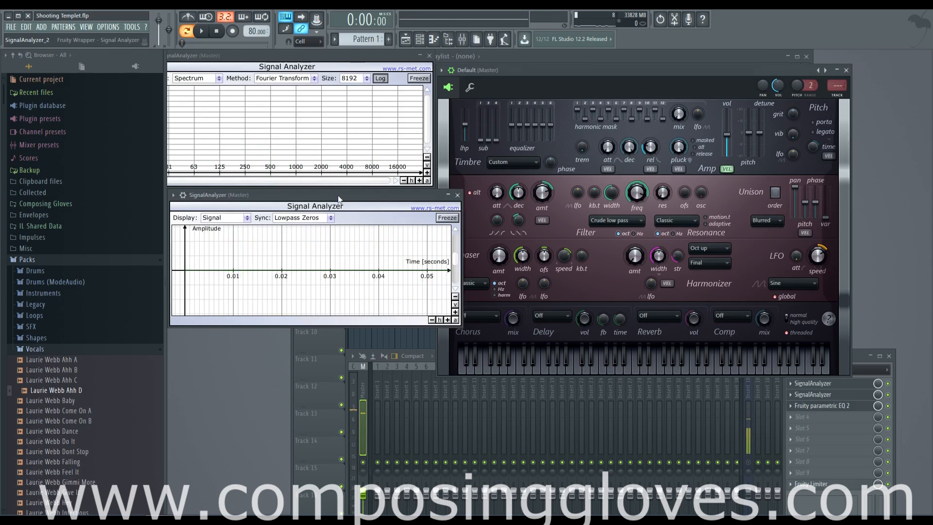
pyautogui.click(447, 319)
pyautogui.click(448, 319)
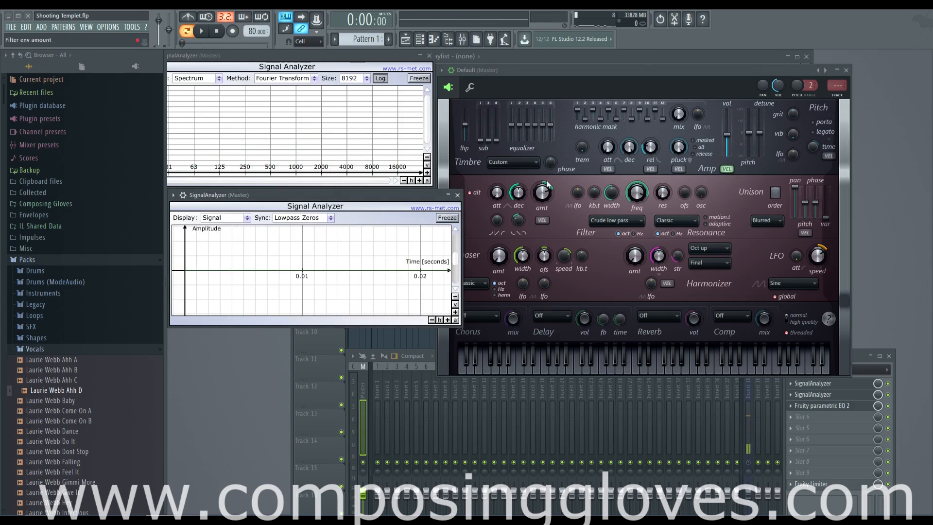
pyautogui.click(556, 77)
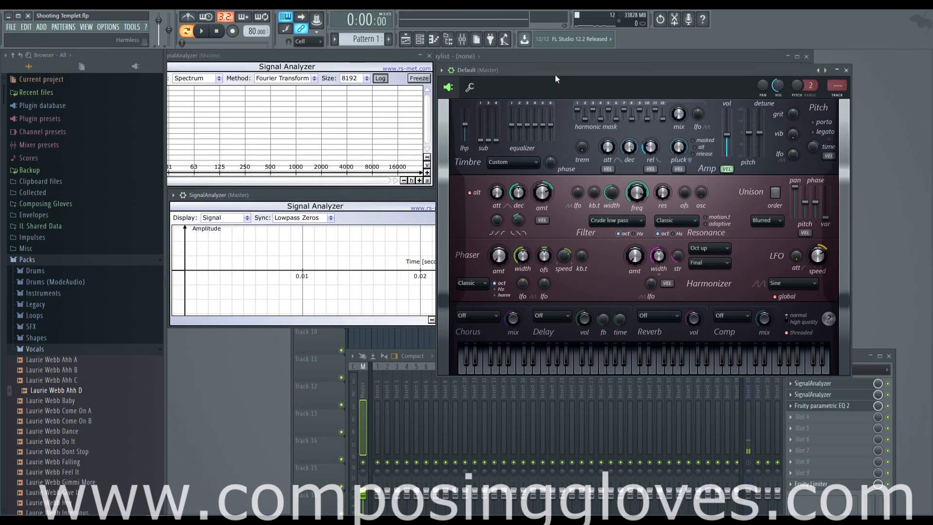
# - Play F4 with the phase centred, freeze the spectrum analyzer to examine the harmonics, and unfreeze it
pyautogui.moveTo(549, 163)
pyautogui.mouseDown()
pyautogui.moveTo(549, 207)
pyautogui.moveTo(550, 160)
pyautogui.mouseUp()
pyautogui.press('v')
pyautogui.click(425, 81)
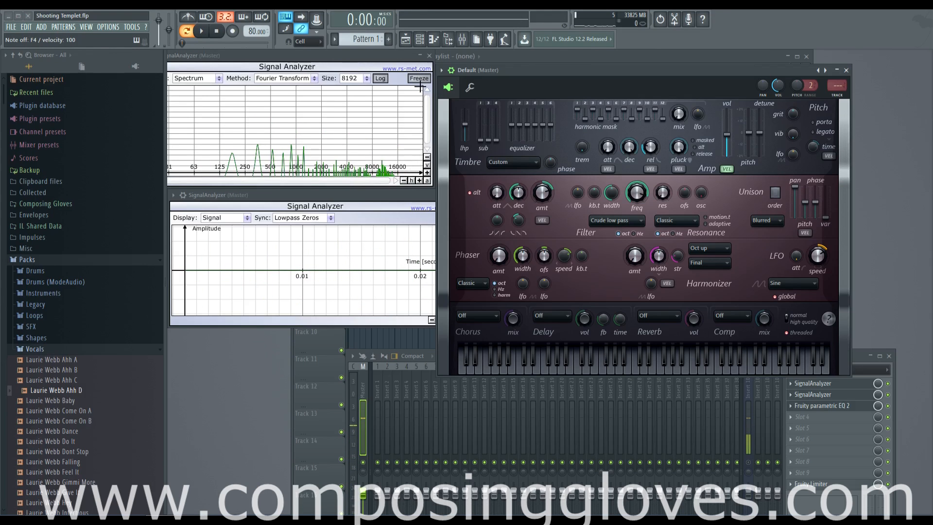
pyautogui.click(419, 79)
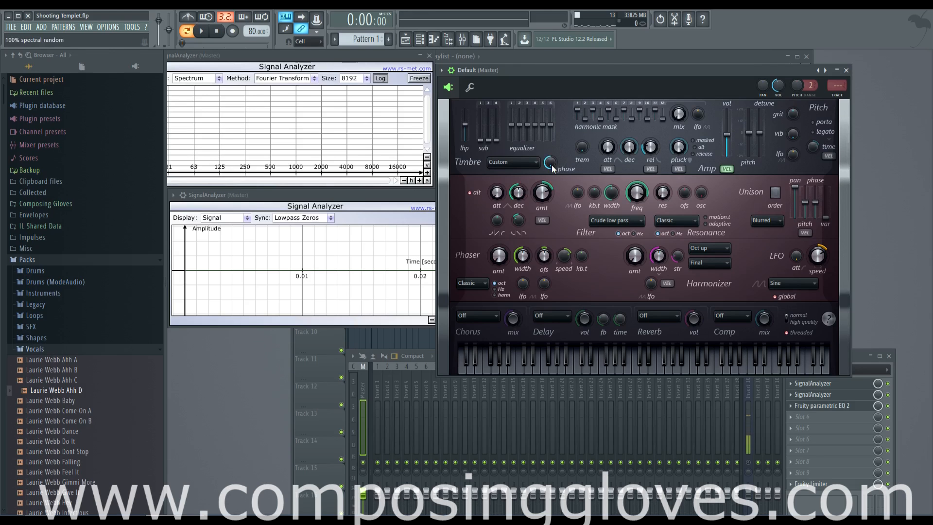
# - Turn the phase away from spectral random to the opposite extreme, play G4, and examine the frozen spectrum before unfreezing it
pyautogui.moveTo(552, 166); pyautogui.dragTo(553, 204)
pyautogui.moveTo(552, 165)
pyautogui.mouseDown()
pyautogui.moveTo(552, 146)
pyautogui.moveTo(552, 167)
pyautogui.mouseUp()
pyautogui.moveTo(552, 164); pyautogui.dragTo(546, 141)
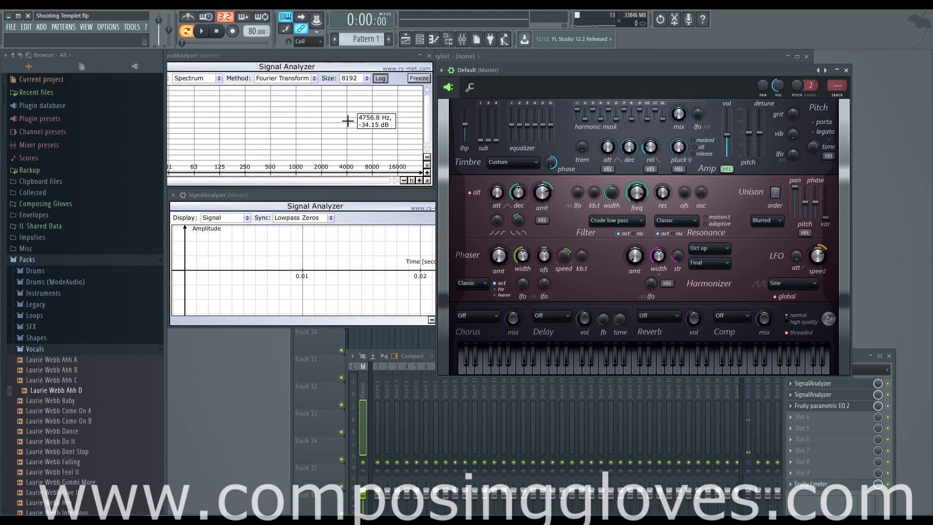
pyautogui.press('b')
pyautogui.click(416, 82)
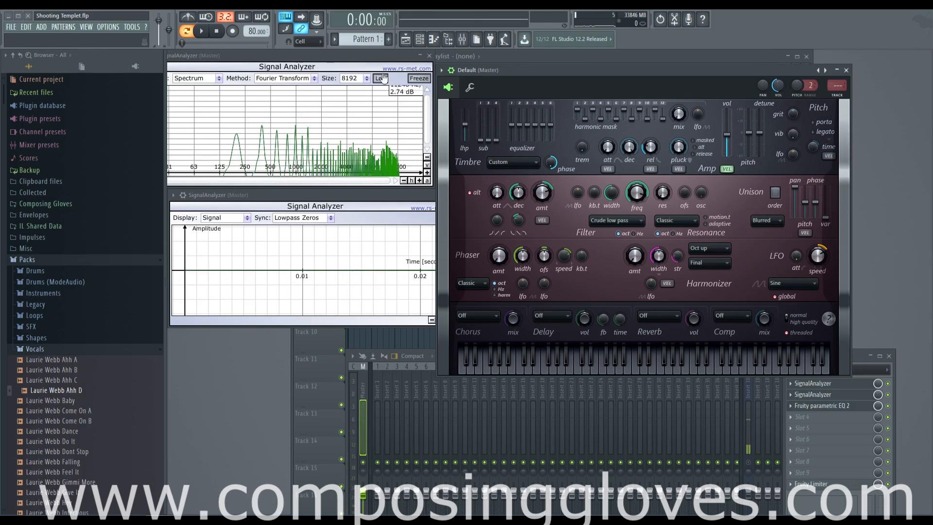
pyautogui.click(421, 79)
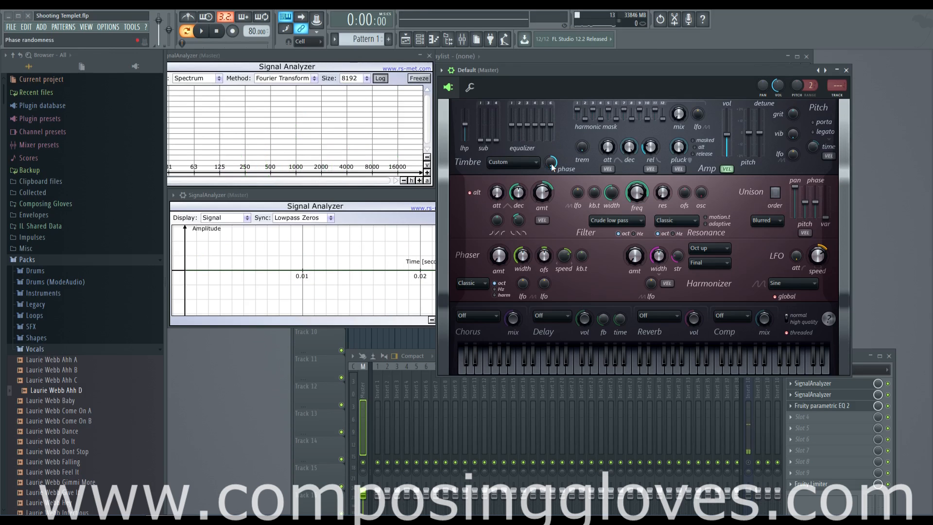
# - Move the synth window slightly upward and select Saw as the timbre
pyautogui.moveTo(585, 68); pyautogui.dragTo(582, 57)
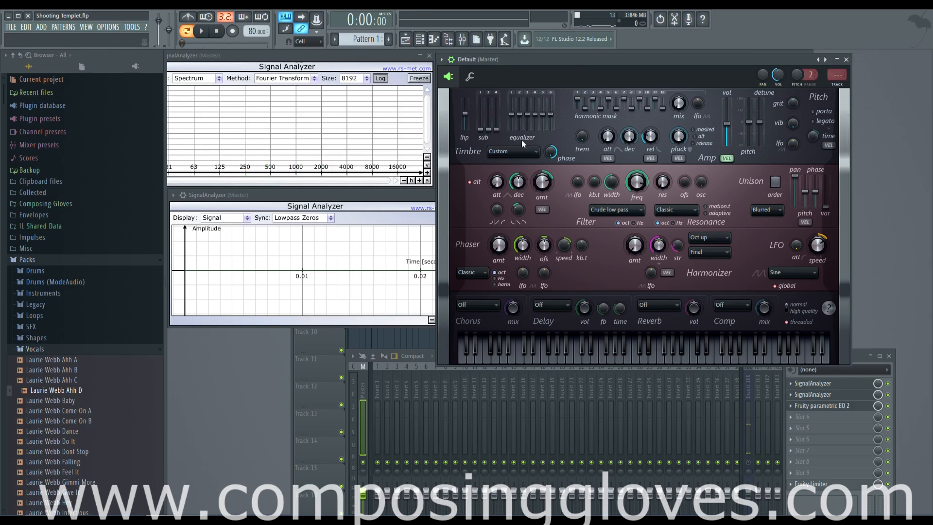
pyautogui.click(522, 151)
pyautogui.click(517, 165)
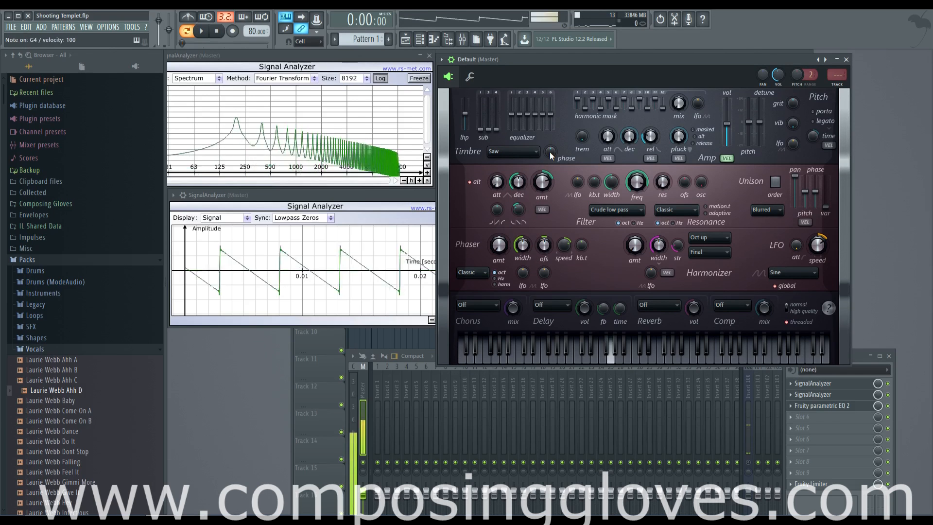
# - Turn the phase knob to its spectral random side and play E4, F4 and G4 to examine the Saw waveform
pyautogui.scroll(5, 551, 152)
pyautogui.press('b')
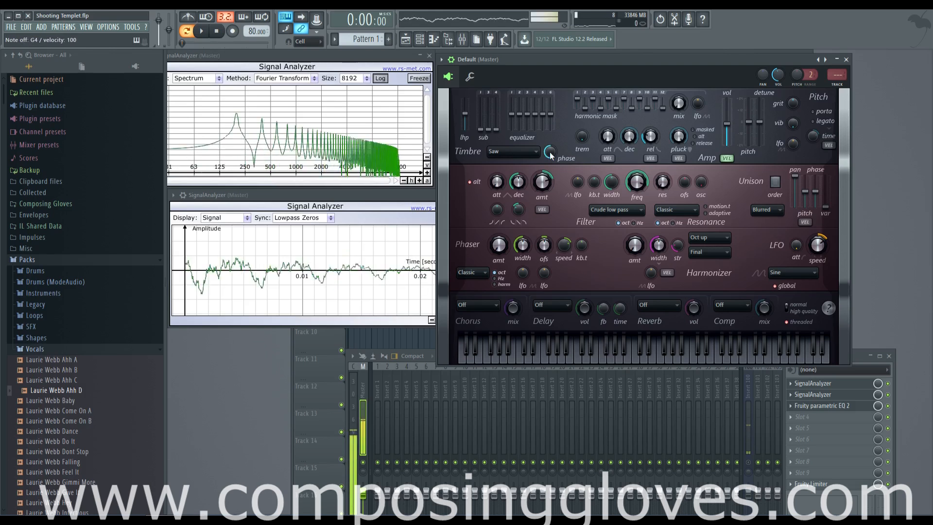
pyautogui.press('c')
pyautogui.press('v')
pyautogui.press('b')
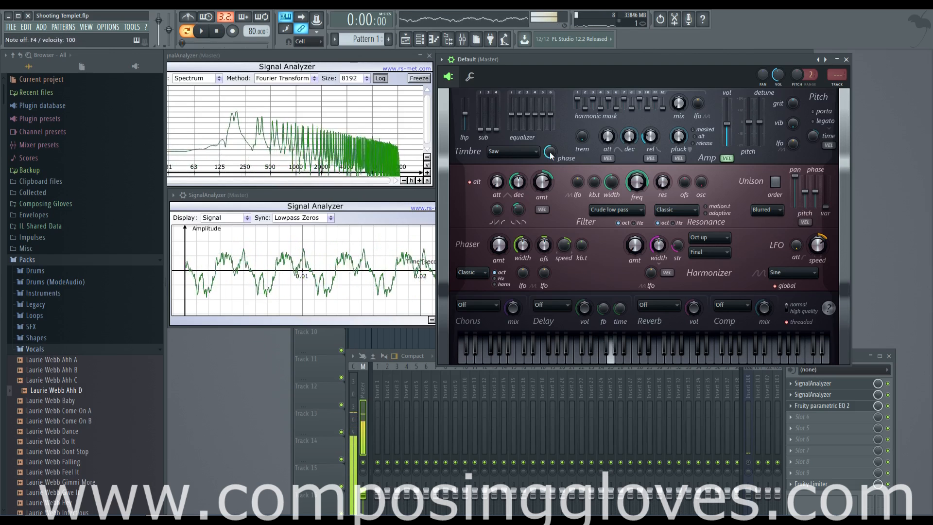
# - Turn the phase knob to the side opposite spectral random and play G4 and F4 with the Saw timbre
pyautogui.moveTo(550, 152); pyautogui.dragTo(550, 104)
pyautogui.press('b')
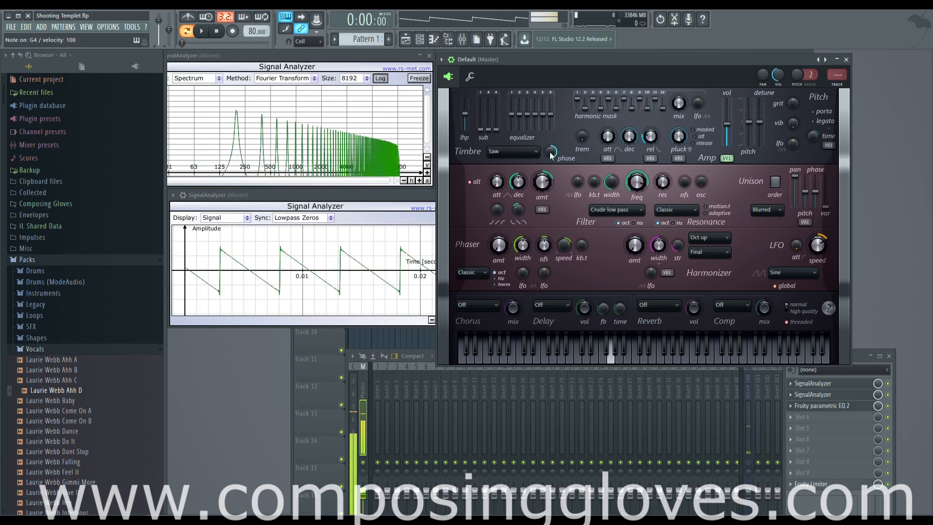
pyautogui.press('v')
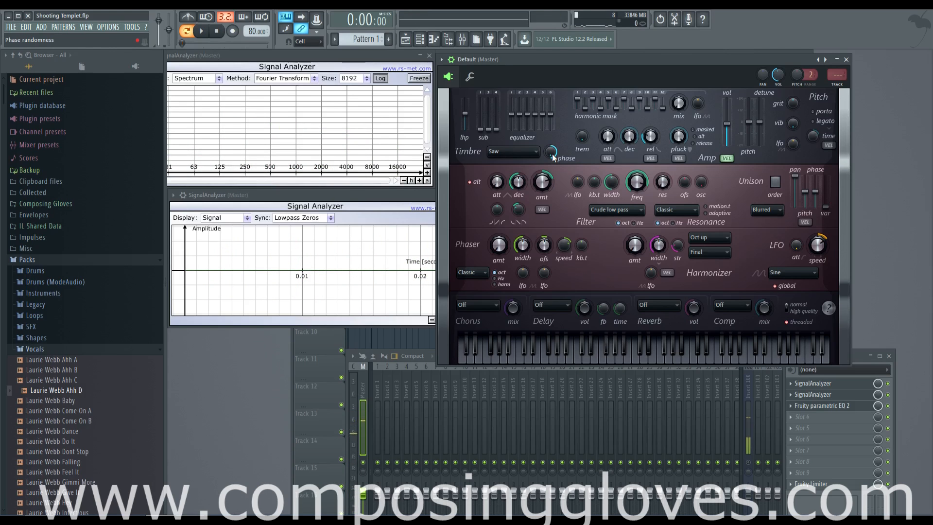
# - Compare the Saw waveform on both sides of the phase knob again, playing F4, G4 and A4
pyautogui.moveTo(552, 154); pyautogui.dragTo(552, 202)
pyautogui.press('b')
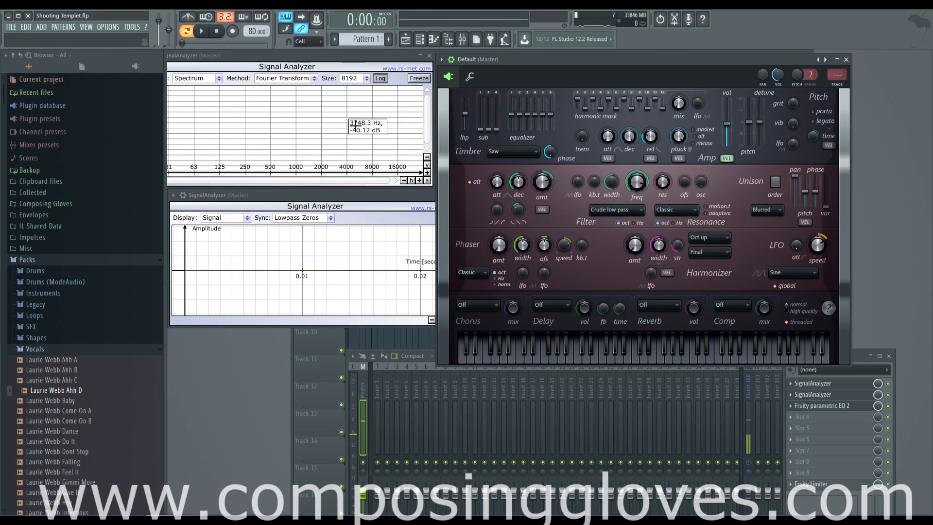
pyautogui.moveTo(557, 148); pyautogui.dragTo(558, 124)
pyautogui.press('v')
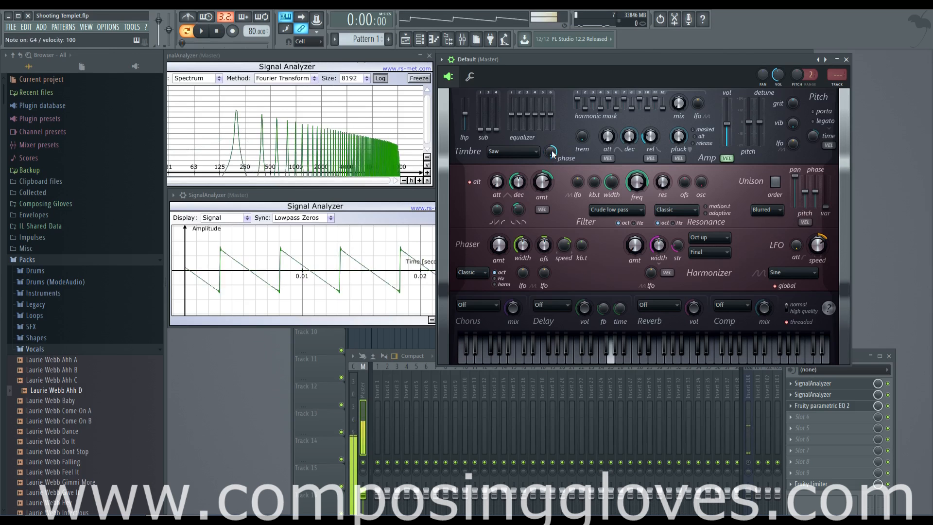
pyautogui.press('n')
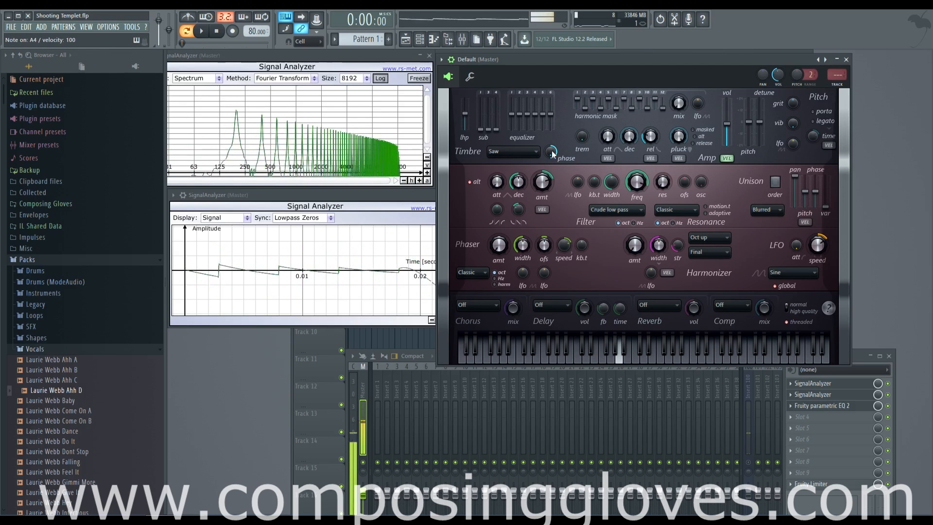
pyautogui.press('v')
# - Test the Saw timbre once more with the phase on the spectral random side, and recentre the phase knob
pyautogui.moveTo(552, 153); pyautogui.dragTo(551, 173)
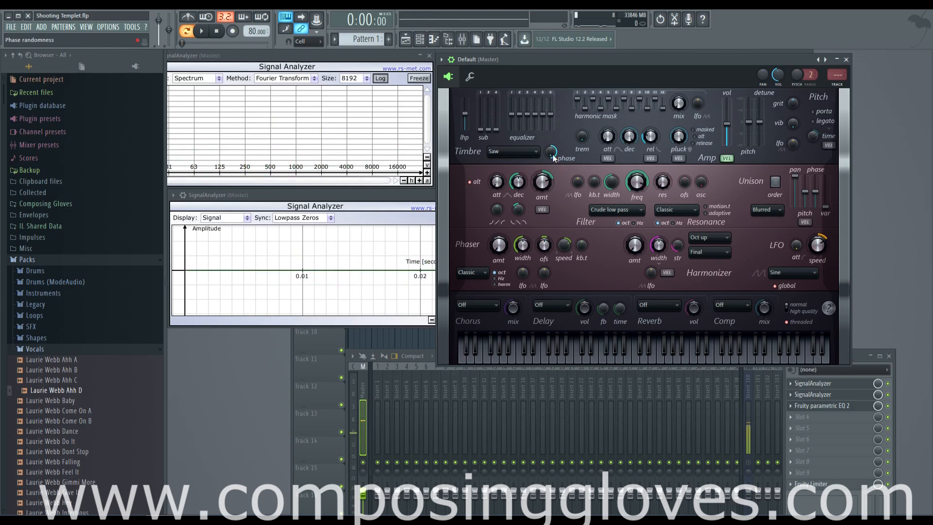
pyautogui.press('n')
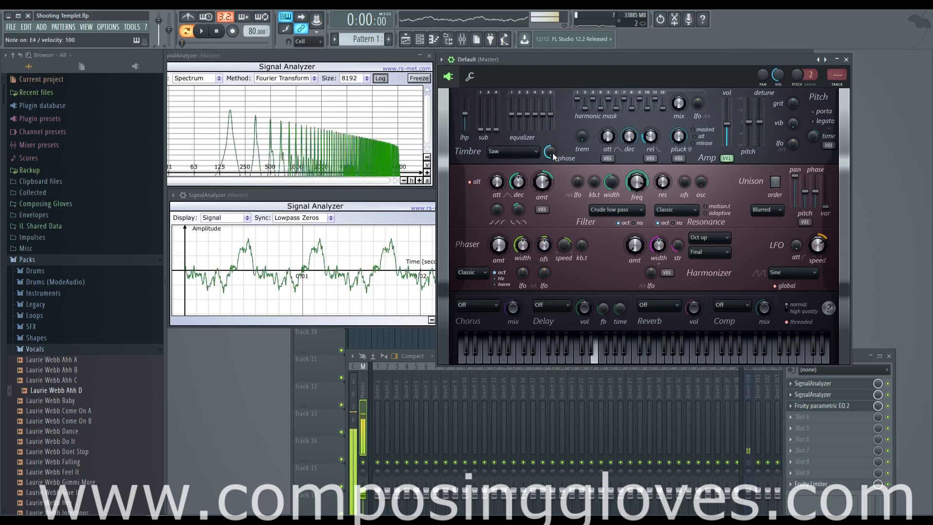
pyautogui.moveTo(553, 154); pyautogui.dragTo(553, 132)
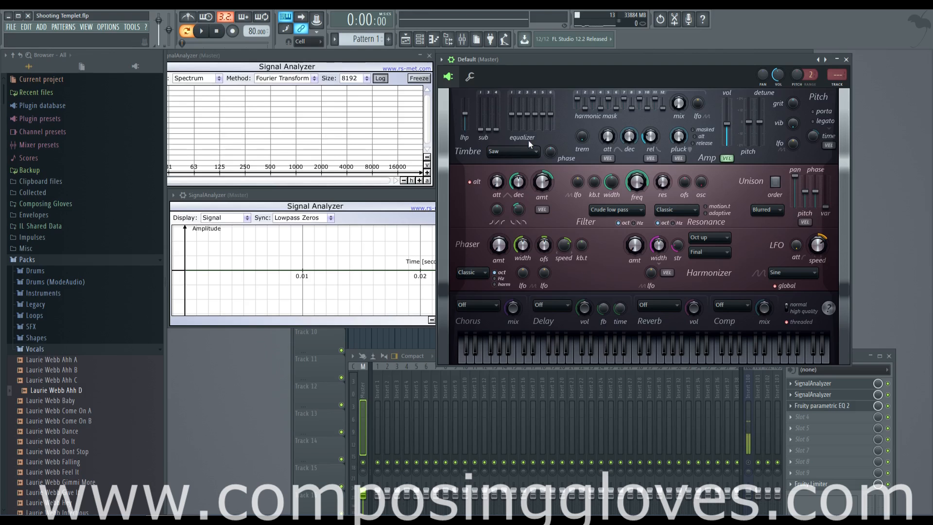
# - Lower all the synth's equalizer bands above the first and play B4
pyautogui.moveTo(522, 118)
pyautogui.mouseDown()
pyautogui.moveTo(536, 129)
pyautogui.moveTo(548, 114)
pyautogui.moveTo(548, 134)
pyautogui.moveTo(556, 126)
pyautogui.mouseUp()
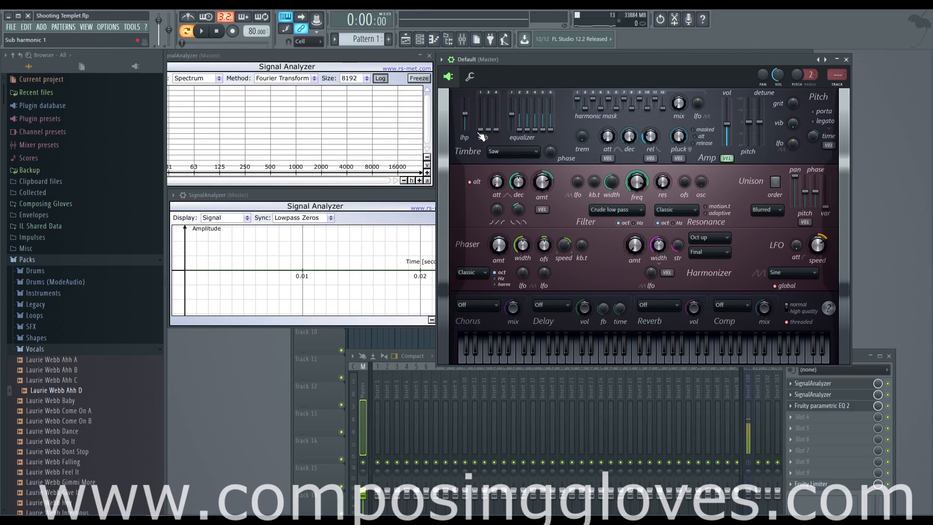
pyautogui.press('m')
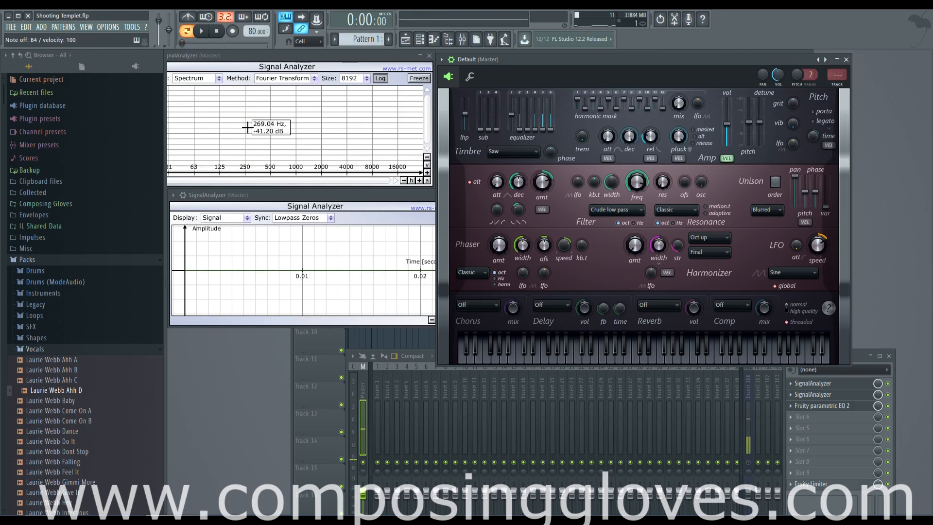
# - Raise the timbre's first sub-harmonic level and play notes to view its effect in the analyzers
pyautogui.moveTo(281, 57); pyautogui.dragTo(289, 57)
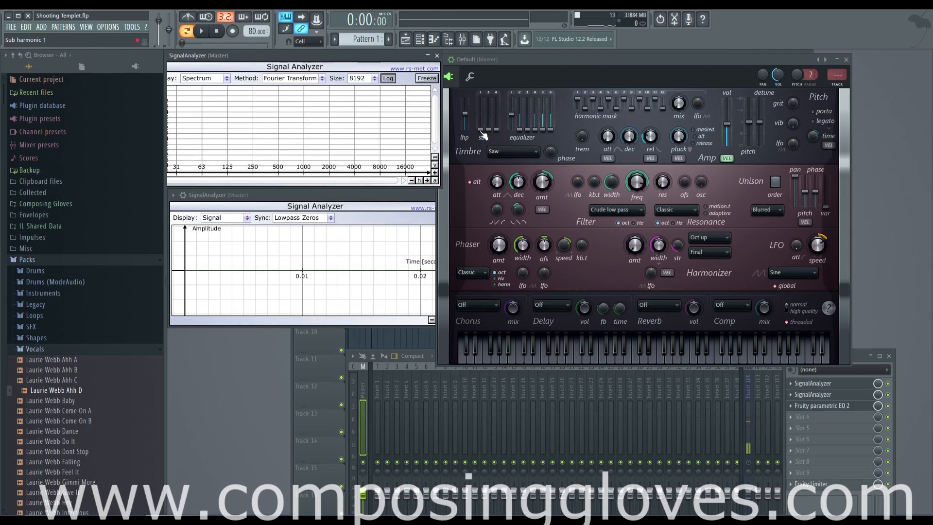
pyautogui.moveTo(485, 132); pyautogui.dragTo(485, 113)
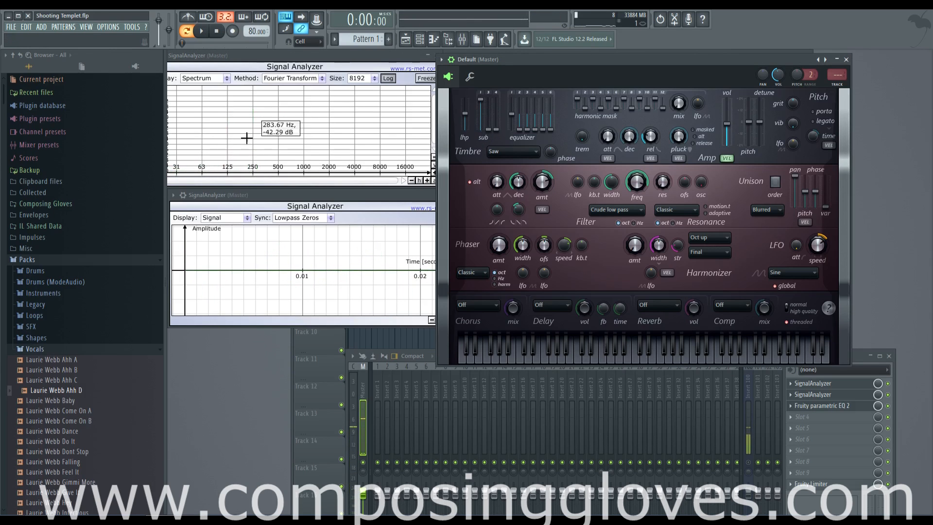
pyautogui.press('w')
pyautogui.press('m')
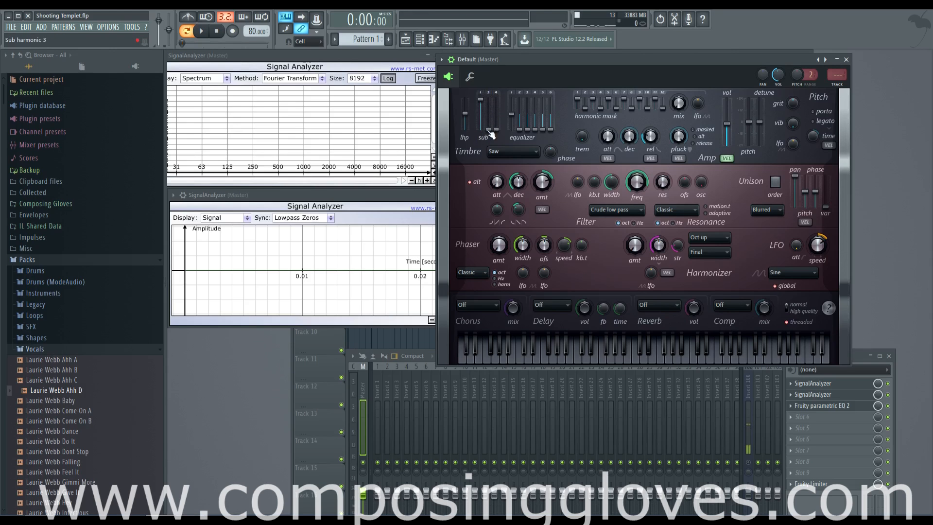
# - Raise the other two sub-harmonics, the last one to 6.0 dB, while playing B4
pyautogui.moveTo(489, 130); pyautogui.dragTo(489, 115)
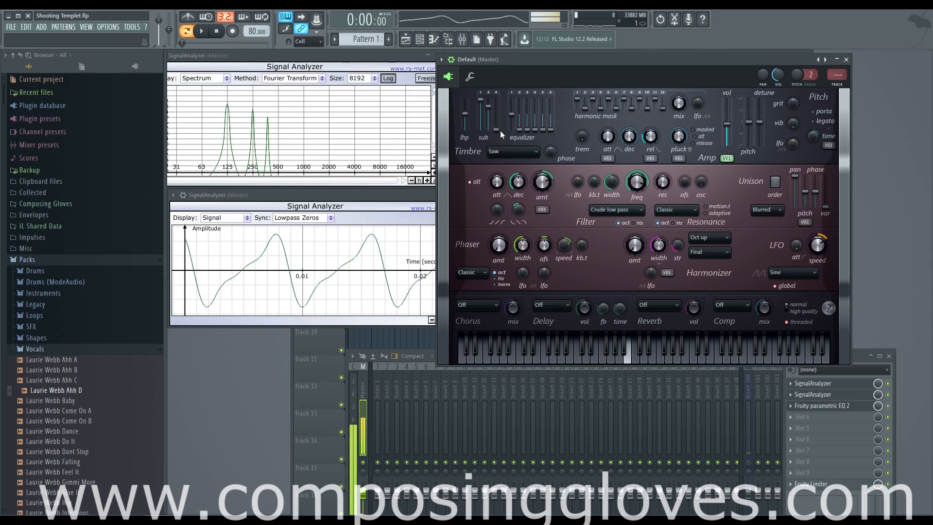
pyautogui.moveTo(496, 129); pyautogui.dragTo(497, 102)
pyautogui.press('m')
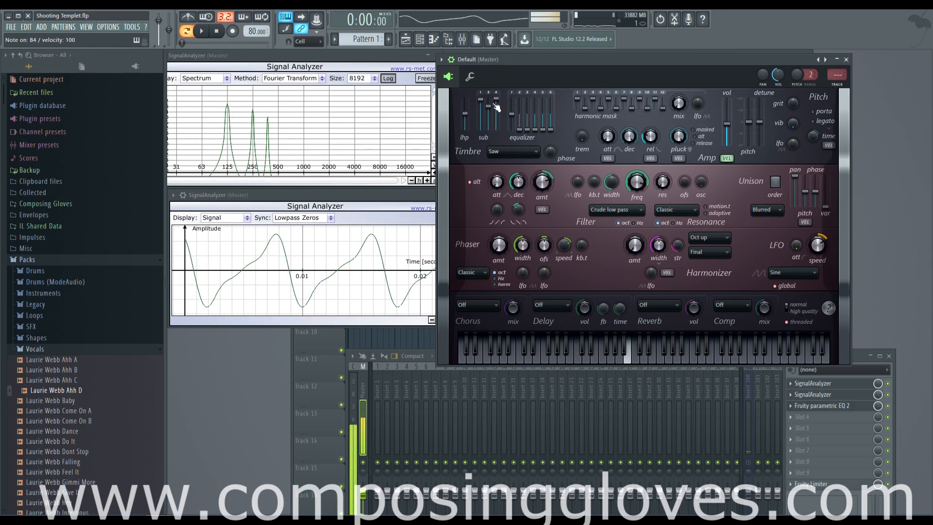
pyautogui.moveTo(495, 113)
pyautogui.mouseDown()
pyautogui.moveTo(499, 129)
pyautogui.moveTo(497, 100)
pyautogui.mouseUp()
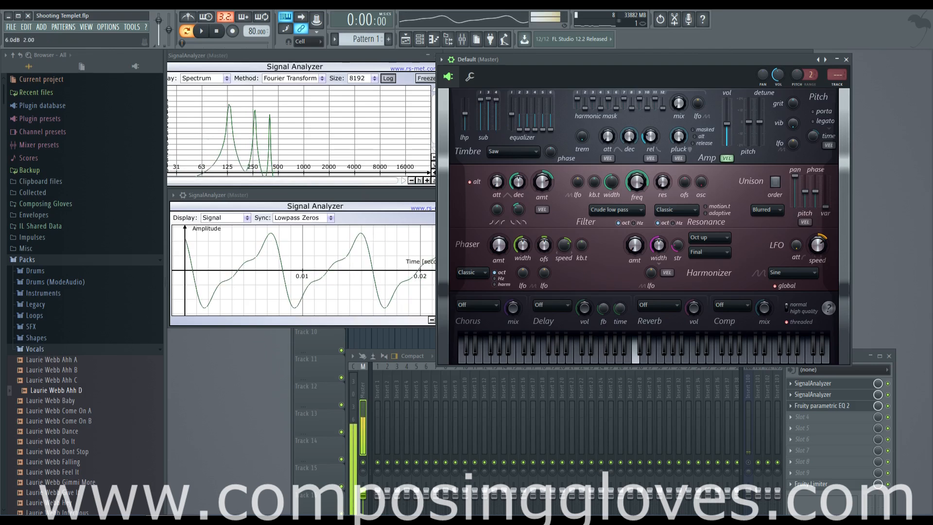
# - Sweep the last sub-harmonic up and down while playing G4 and A4, leaving it at its minimum
pyautogui.moveTo(496, 100); pyautogui.dragTo(496, 131)
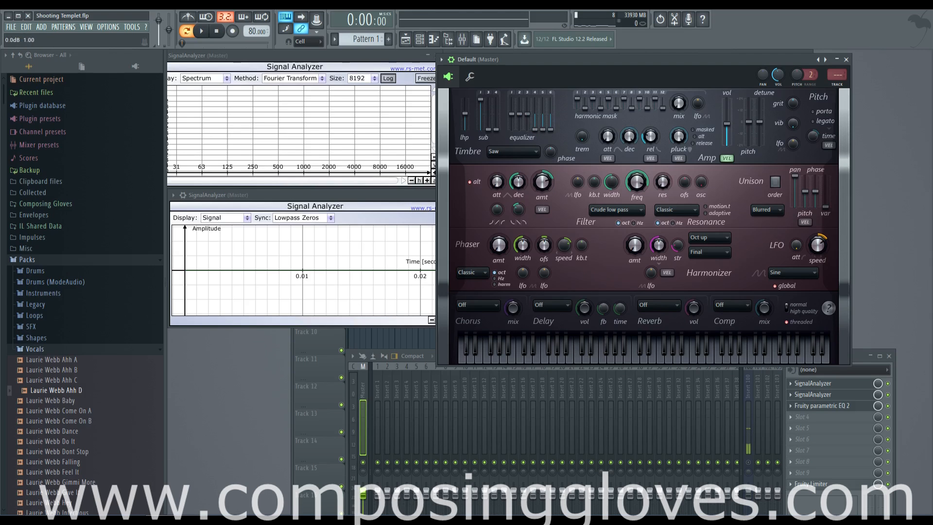
pyautogui.moveTo(495, 129); pyautogui.dragTo(496, 101)
pyautogui.moveTo(496, 100); pyautogui.dragTo(496, 130)
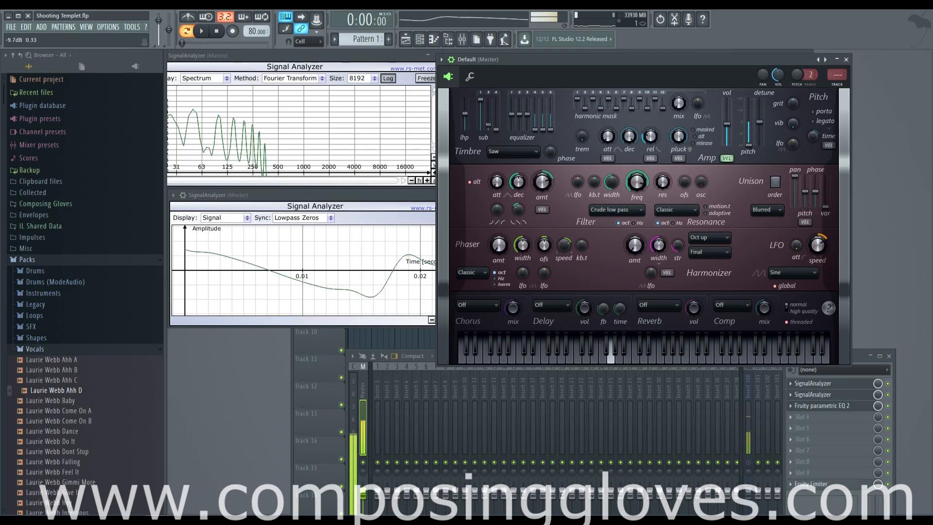
pyautogui.moveTo(496, 130); pyautogui.dragTo(496, 103)
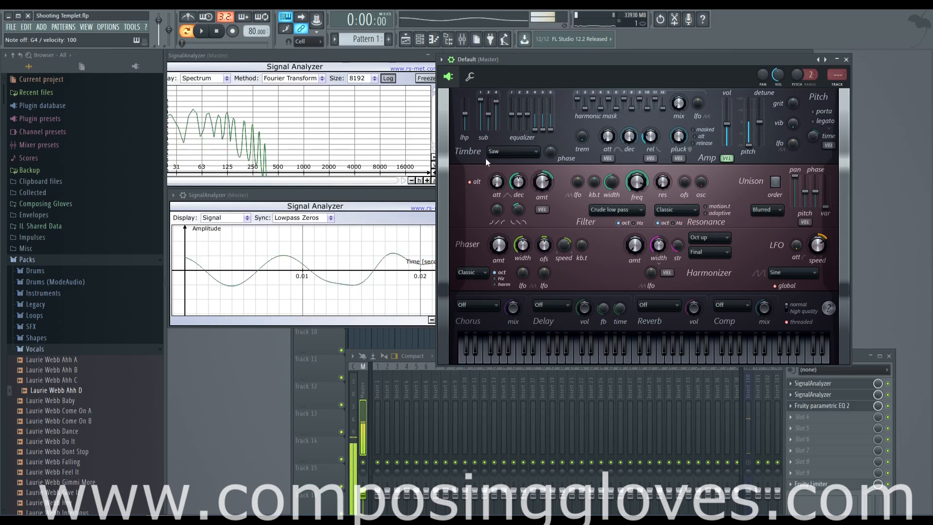
pyautogui.click(500, 359)
pyautogui.moveTo(500, 360); pyautogui.dragTo(594, 356)
pyautogui.moveTo(496, 102); pyautogui.dragTo(489, 130)
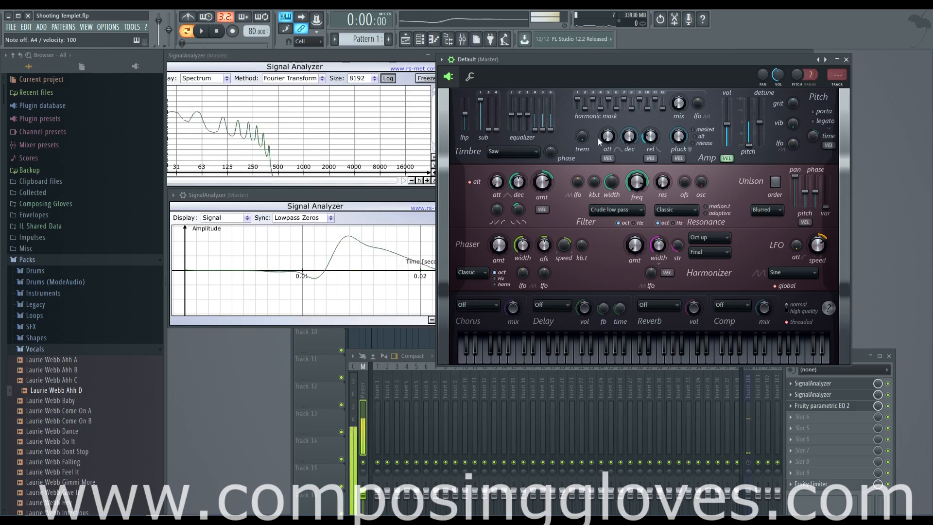
# - Lower the lhp and first sub-harmonic levels of the timbre to their minimum
pyautogui.moveTo(465, 114); pyautogui.dragTo(467, 131)
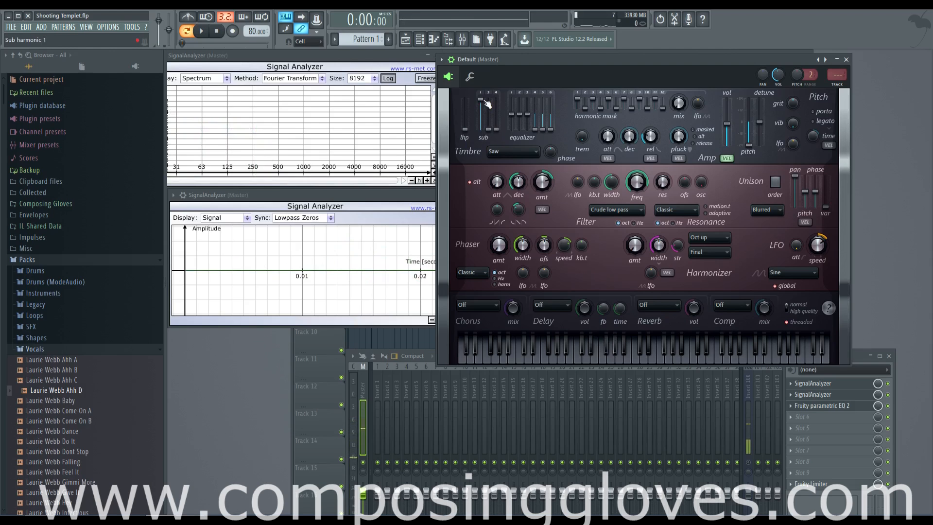
pyautogui.moveTo(487, 104); pyautogui.dragTo(487, 129)
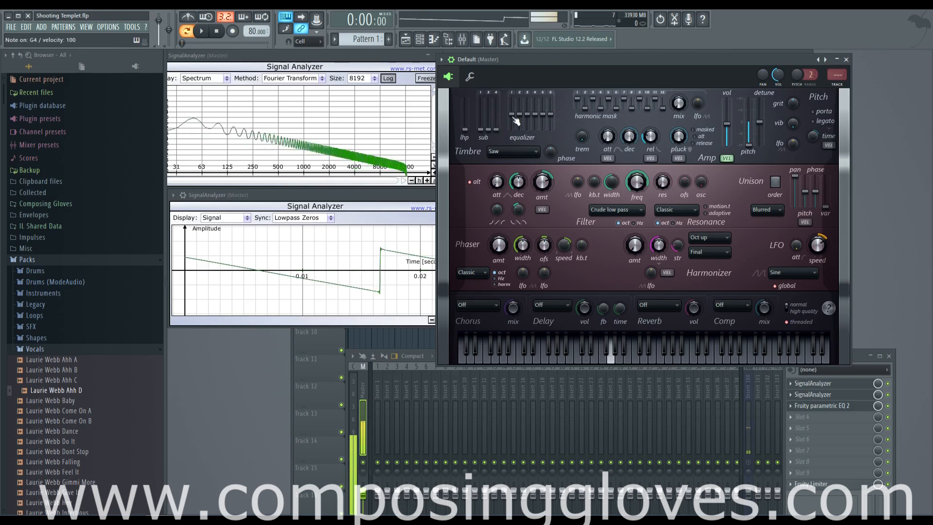
# - Try lowering timbre equalizer bands 3 and 4, and return all bands to the centre
pyautogui.moveTo(512, 115); pyautogui.dragTo(512, 111)
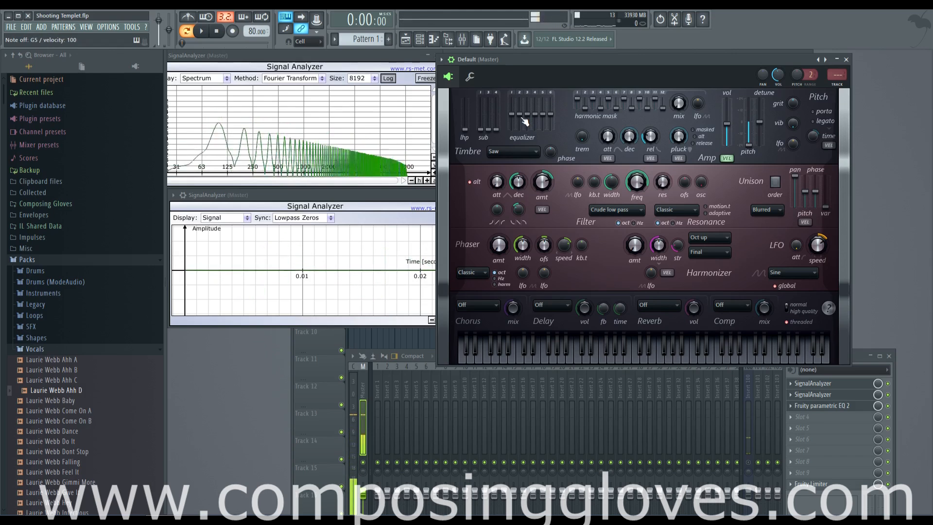
pyautogui.moveTo(526, 115); pyautogui.dragTo(534, 130)
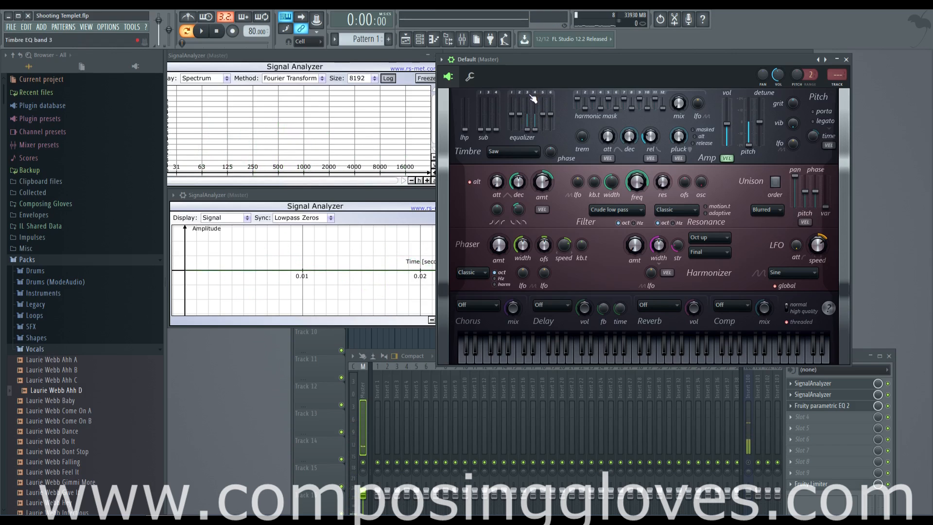
pyautogui.moveTo(550, 115)
pyautogui.mouseDown()
pyautogui.moveTo(550, 130)
pyautogui.moveTo(550, 115)
pyautogui.moveTo(542, 126)
pyautogui.moveTo(542, 115)
pyautogui.moveTo(520, 115)
pyautogui.mouseUp()
# - Open Fruity Parametric EQ 2 on the master, try a narrow band 2 cut at 48 Hz, and return it to flat
pyautogui.click(844, 407)
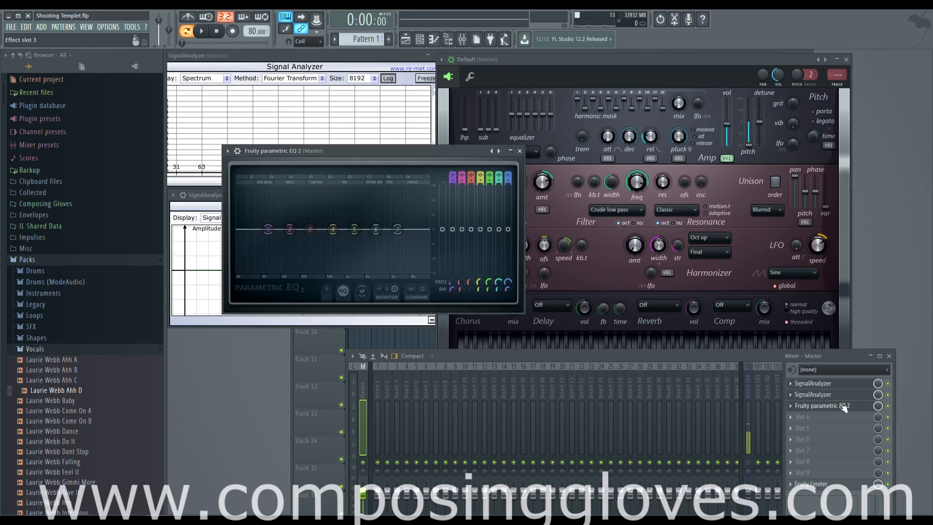
pyautogui.moveTo(490, 61); pyautogui.dragTo(520, 64)
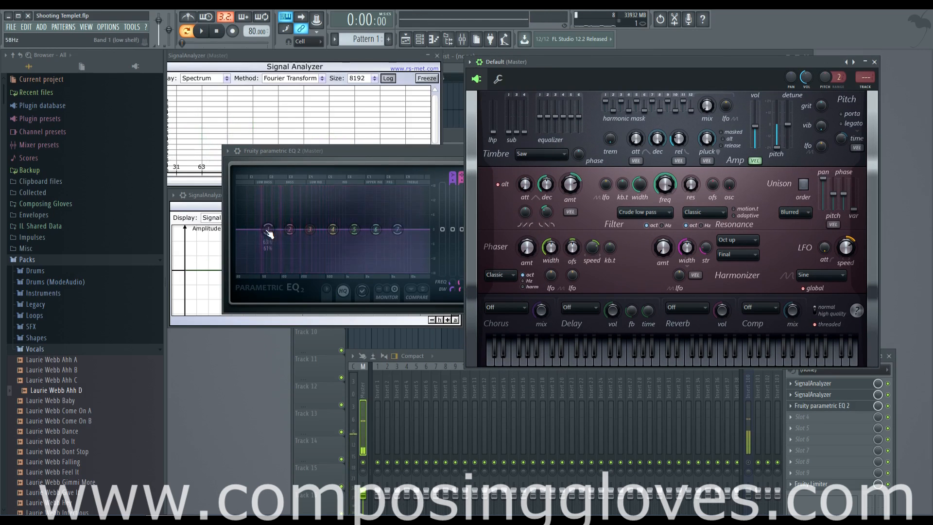
pyautogui.moveTo(269, 229); pyautogui.dragTo(261, 273)
pyautogui.scroll(-10, 254, 270)
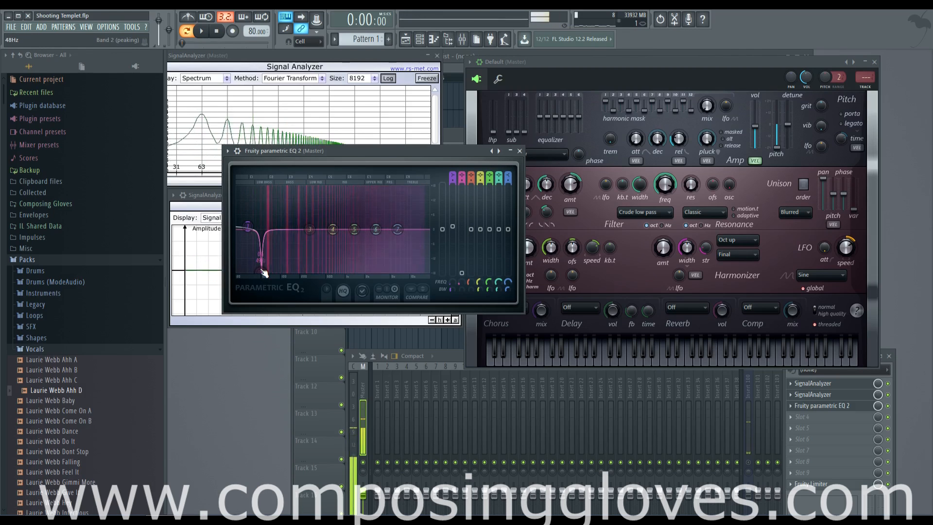
pyautogui.moveTo(268, 274); pyautogui.dragTo(297, 230)
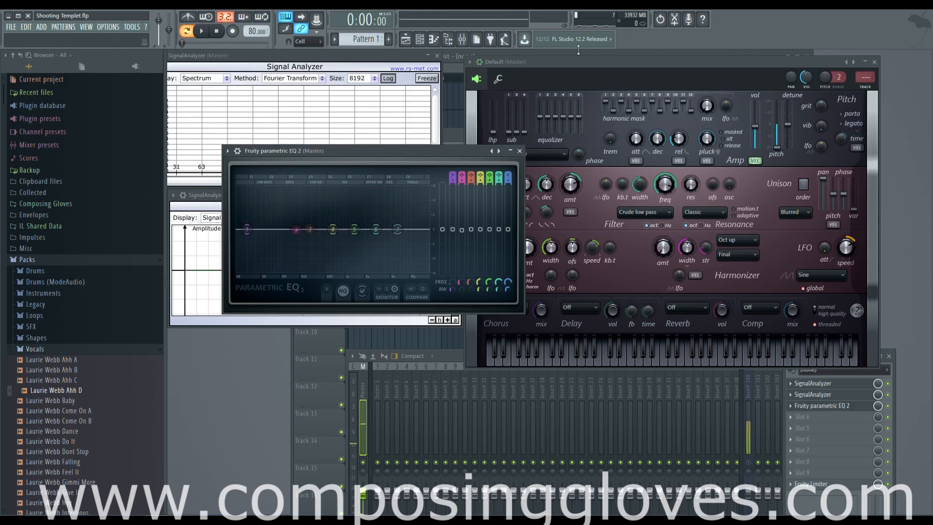
# - Try lowering the synth's first timbre equalizer band to -2.2 dB, and reset it
pyautogui.click(570, 85)
pyautogui.moveTo(541, 118)
pyautogui.mouseDown()
pyautogui.moveTo(541, 133)
pyautogui.moveTo(541, 118)
pyautogui.mouseUp()
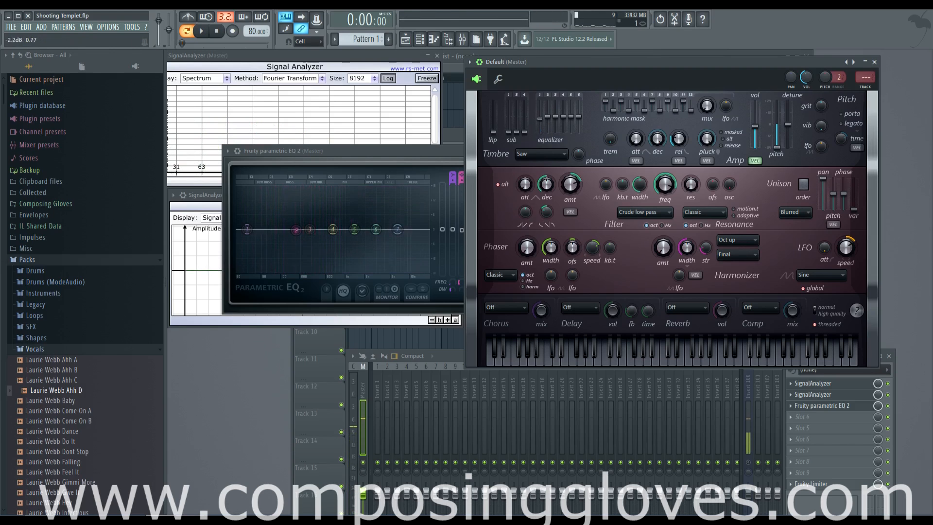
pyautogui.rightClick(541, 118)
pyautogui.click(547, 121)
pyautogui.moveTo(610, 65); pyautogui.dragTo(570, 68)
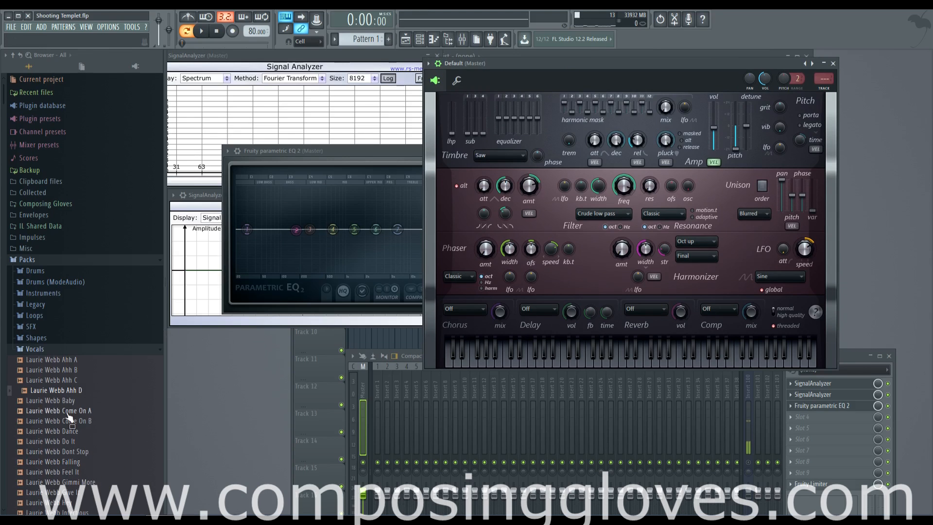
# - Load the Come On A vocal sample as the synth's custom timbre and raise the amp volume
pyautogui.click(75, 411)
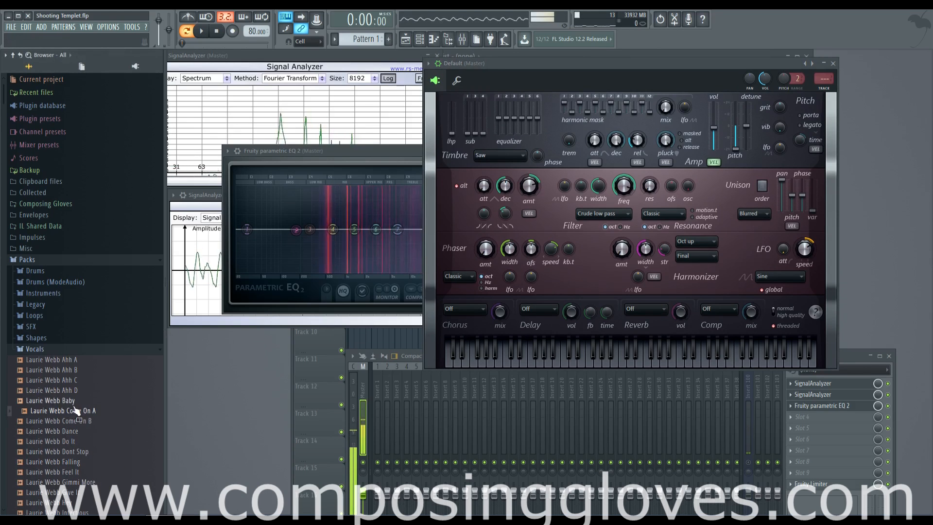
pyautogui.moveTo(85, 413); pyautogui.dragTo(488, 164)
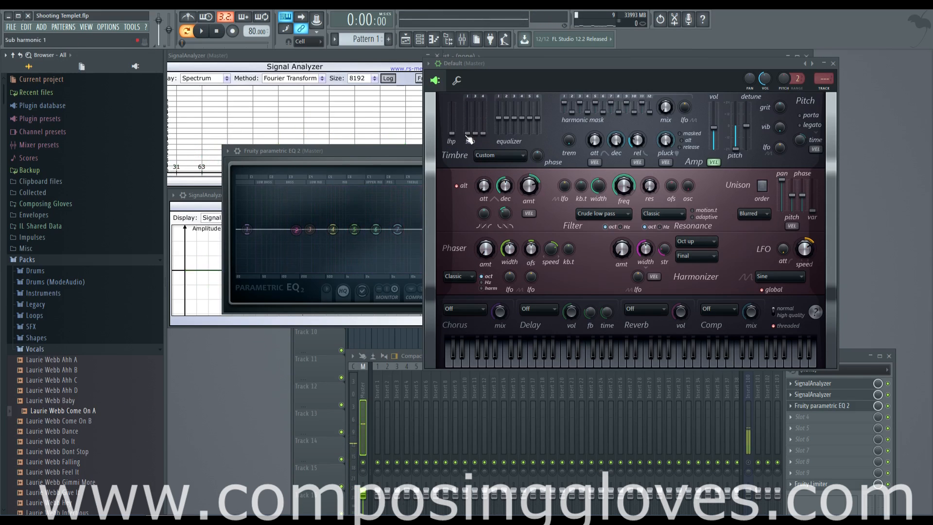
pyautogui.moveTo(720, 137); pyautogui.dragTo(720, 122)
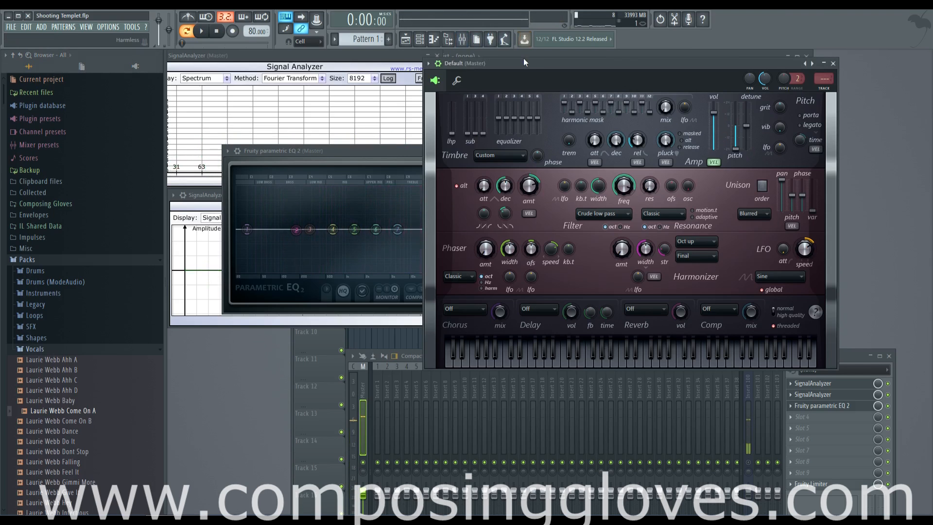
pyautogui.moveTo(510, 60); pyautogui.dragTo(470, 62)
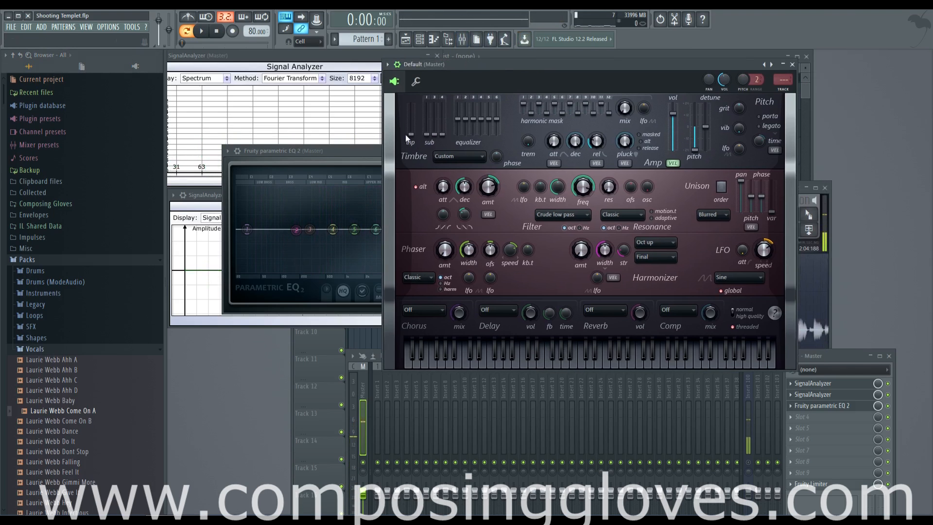
# - Raise the custom timbre's lhp and first sub-harmonic levels and play several notes
pyautogui.moveTo(411, 135); pyautogui.dragTo(427, 103)
pyautogui.press('b')
pyautogui.press('v')
pyautogui.press('c')
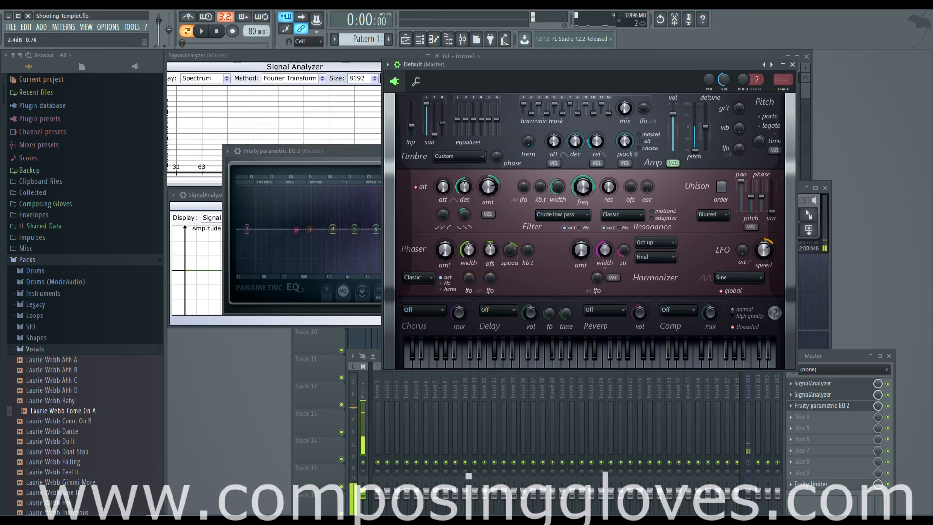
# - Shape an uneven curve across the timbre equalizer bands and play notes including E4, C5 and D4
pyautogui.moveTo(442, 134)
pyautogui.mouseDown()
pyautogui.moveTo(458, 103)
pyautogui.moveTo(481, 128)
pyautogui.moveTo(489, 107)
pyautogui.moveTo(497, 116)
pyautogui.mouseUp()
pyautogui.press('c')
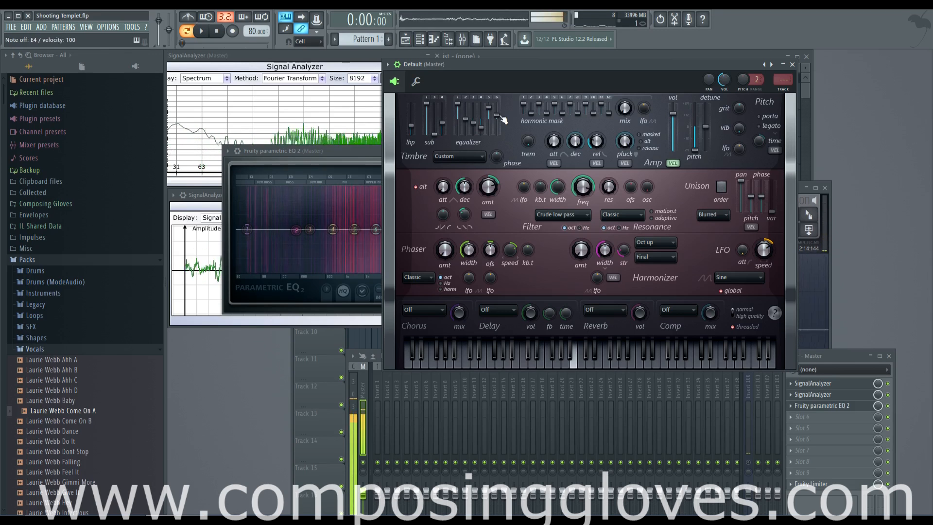
pyautogui.press('v')
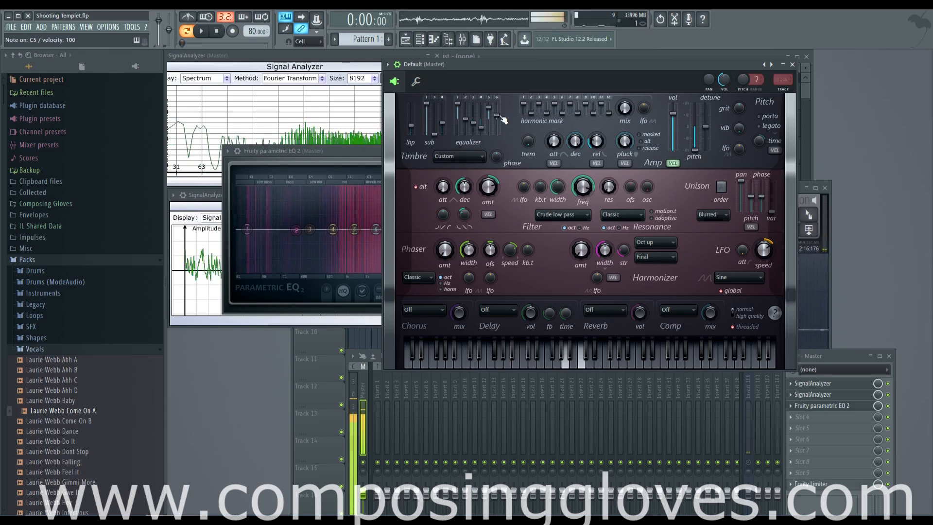
pyautogui.press('x')
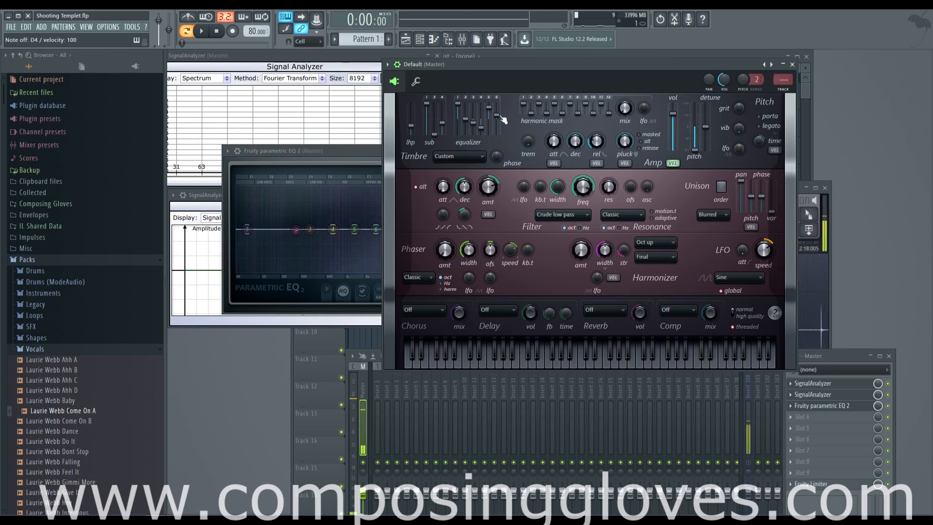
# - Switch the timbre to Squaretooth 2 and play F4 and neighbouring notes
pyautogui.click(460, 156)
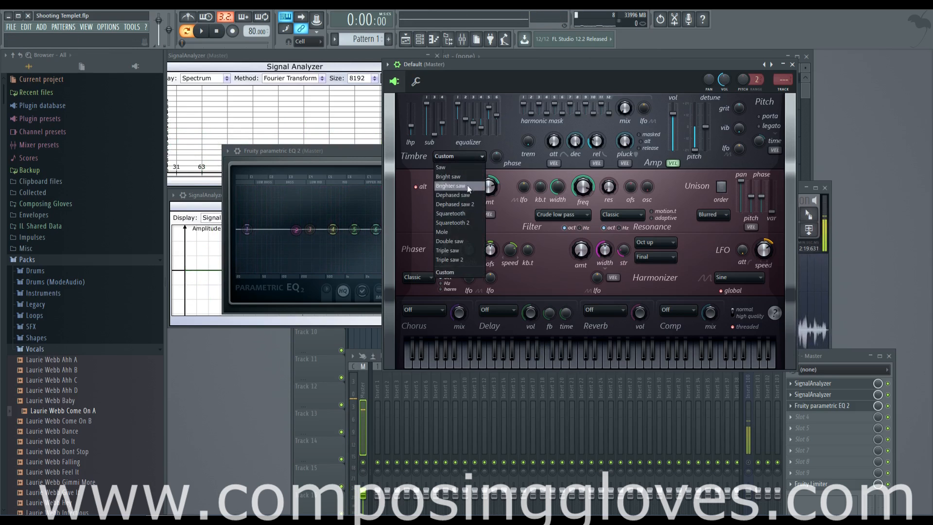
pyautogui.click(476, 223)
pyautogui.press('c')
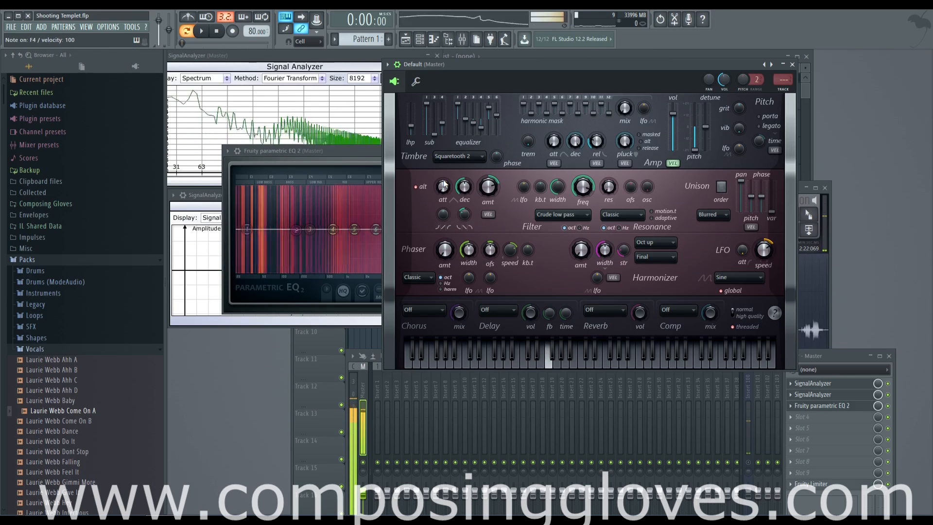
pyautogui.press('x')
pyautogui.press('z')
# - Reshape the lower timbre equalizer bands and play several notes with the Squaretooth 2 timbre
pyautogui.moveTo(458, 104)
pyautogui.mouseDown()
pyautogui.moveTo(458, 118)
pyautogui.moveTo(489, 116)
pyautogui.moveTo(465, 125)
pyautogui.moveTo(481, 110)
pyautogui.moveTo(481, 130)
pyautogui.moveTo(473, 107)
pyautogui.mouseUp()
pyautogui.press('v')
pyautogui.press('c')
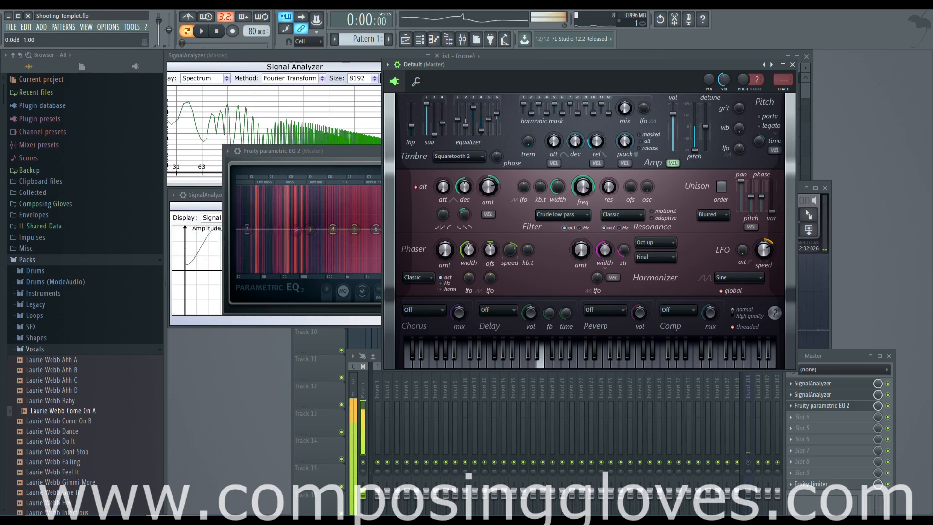
pyautogui.press('n')
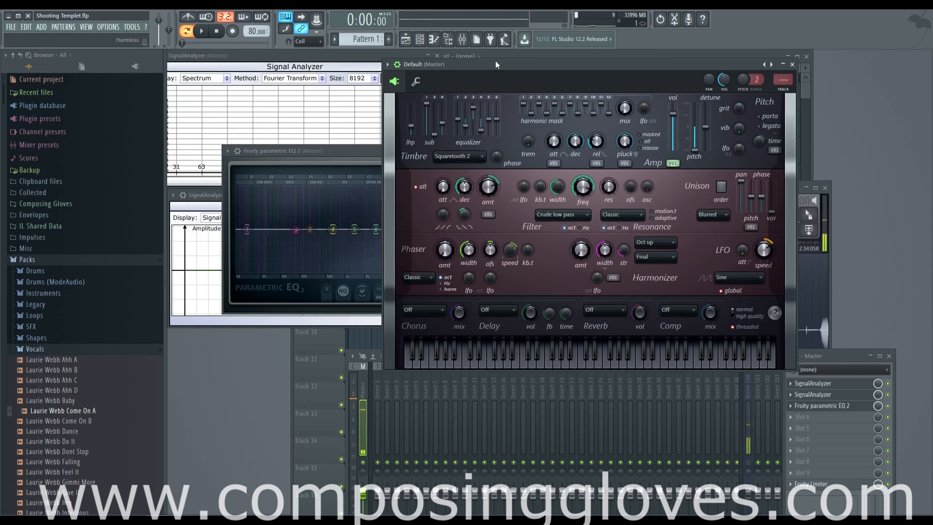
# - Draw a note at the start of the Default channel's piano roll and place Pattern 1 on playlist Track 1 at bar 1
pyautogui.moveTo(494, 63); pyautogui.dragTo(554, 210)
pyautogui.click(529, 72)
pyautogui.press('F6')
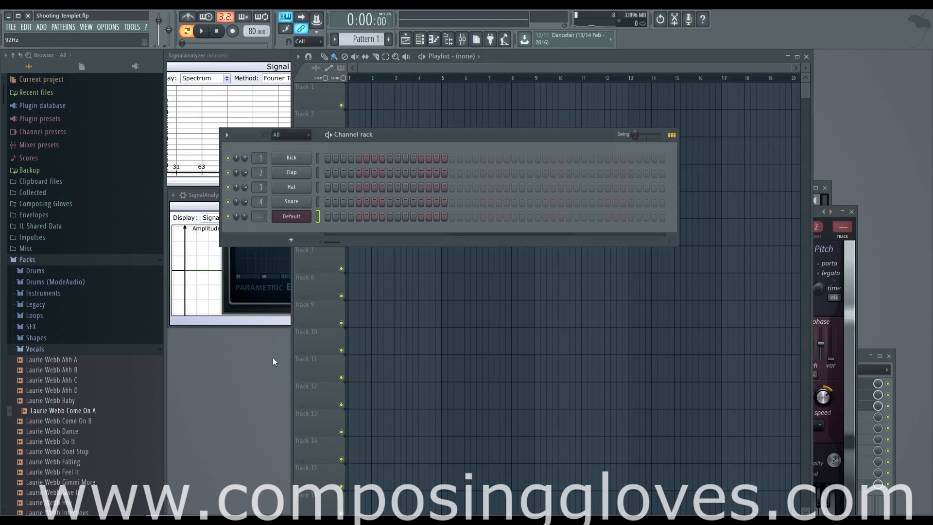
pyautogui.rightClick(287, 219)
pyautogui.click(332, 219)
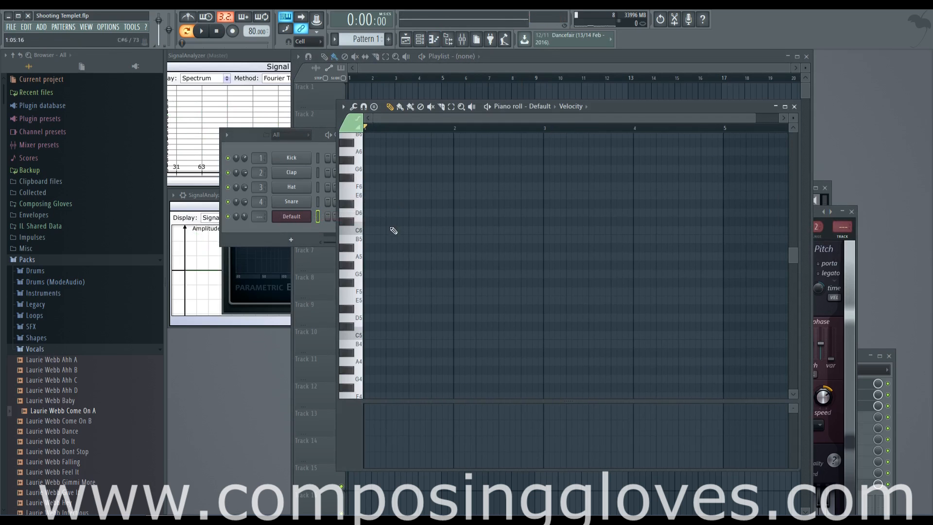
pyautogui.click(357, 231)
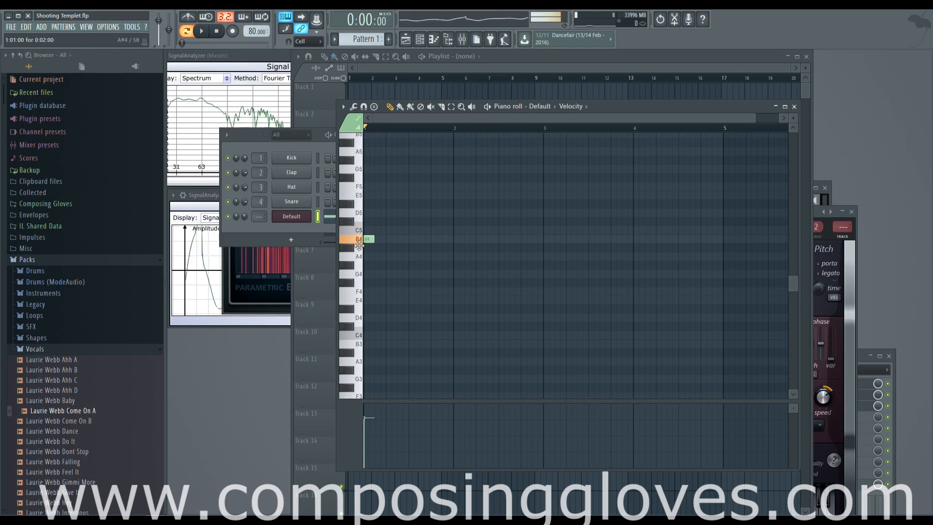
pyautogui.moveTo(373, 230); pyautogui.dragTo(428, 313)
pyautogui.click(450, 59)
pyautogui.click(366, 90)
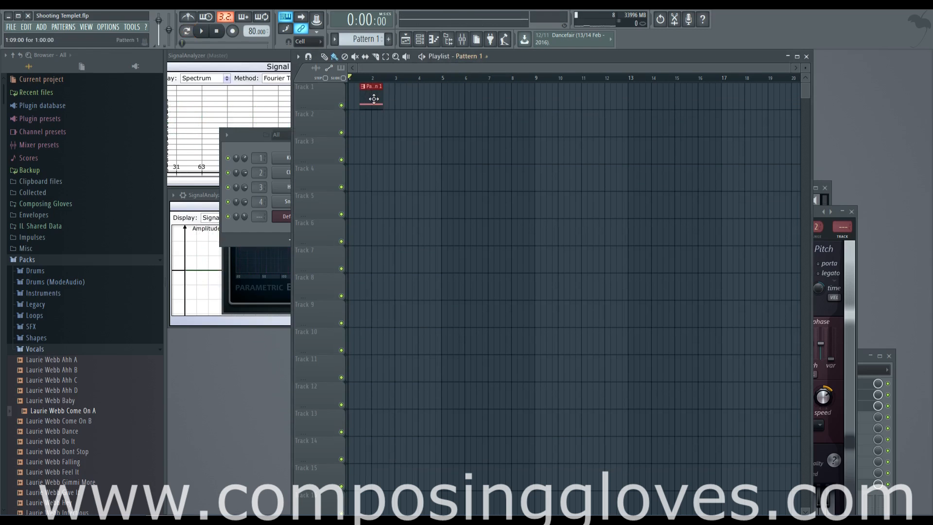
# - Create automation clips for the synth's timbre equalizer bands 2, 3 and 4
pyautogui.moveTo(811, 232); pyautogui.dragTo(436, 218)
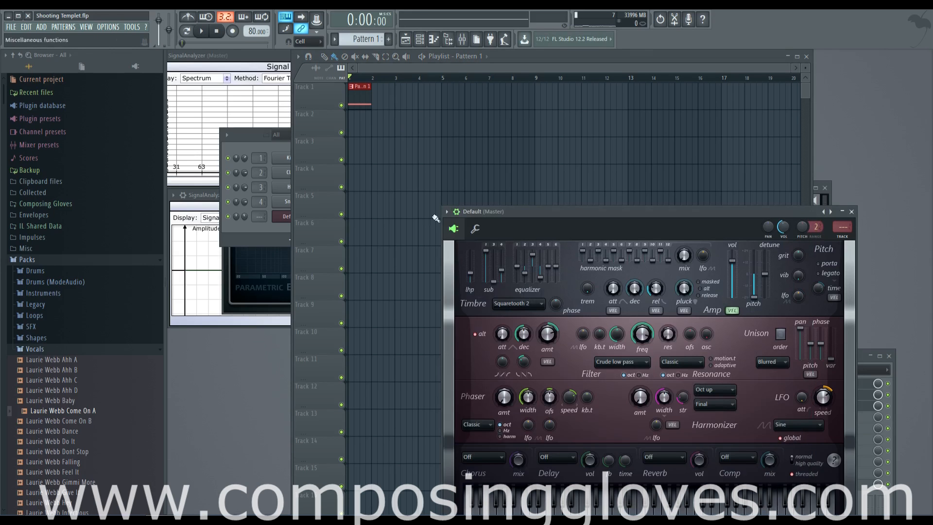
pyautogui.rightClick(532, 273)
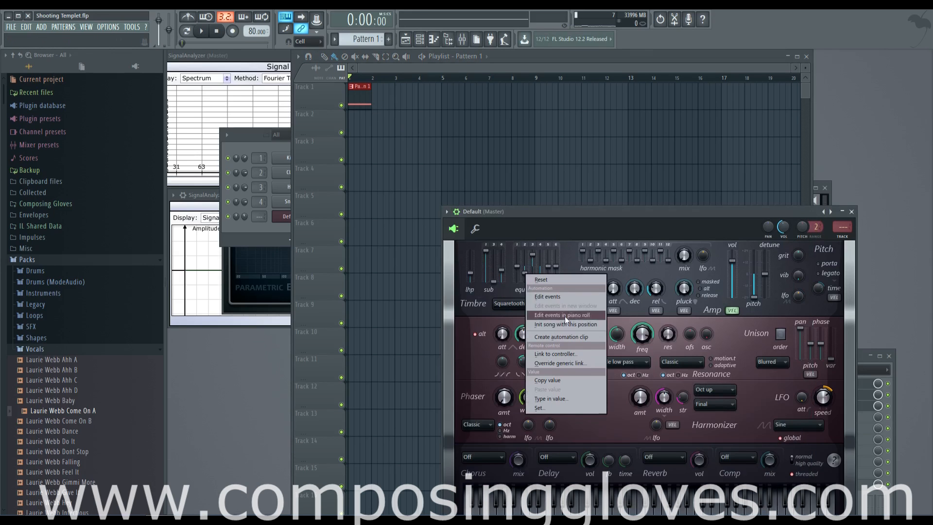
pyautogui.click(585, 340)
pyautogui.rightClick(536, 258)
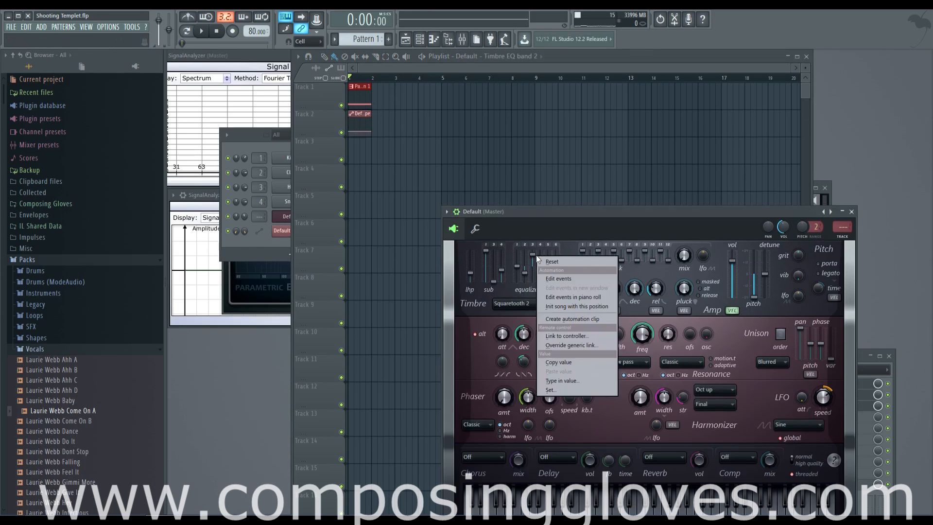
pyautogui.click(573, 316)
pyautogui.rightClick(540, 279)
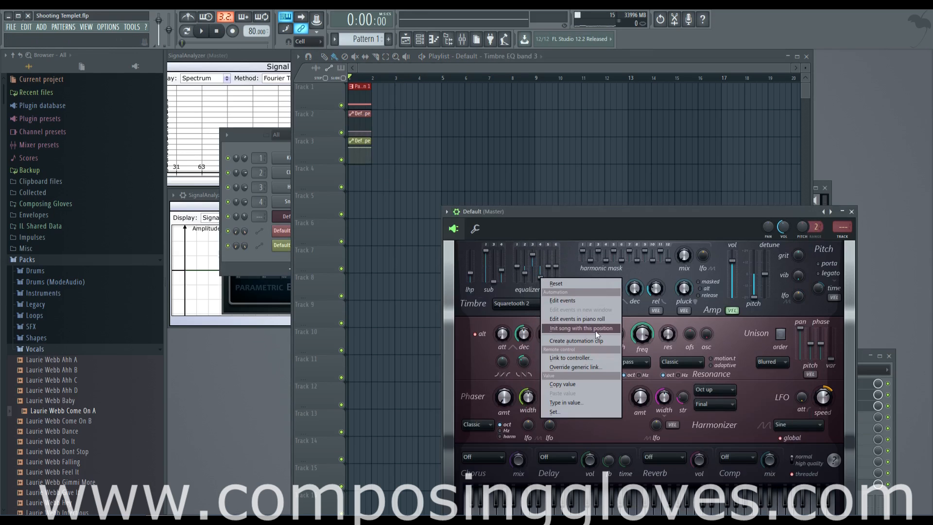
pyautogui.click(593, 342)
# - Add a peak followed by a dip to the Timbre EQ band 2 envelope and play it back
pyautogui.moveTo(405, 78); pyautogui.dragTo(439, 130)
pyautogui.moveTo(370, 79); pyautogui.dragTo(350, 80)
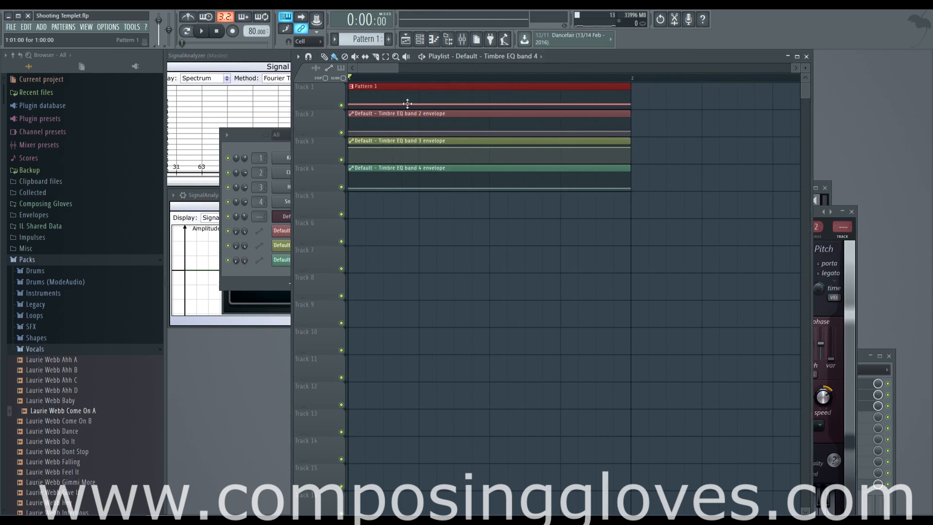
pyautogui.press('space')
pyautogui.press('space')
pyautogui.rightClick(414, 120)
pyautogui.press('space')
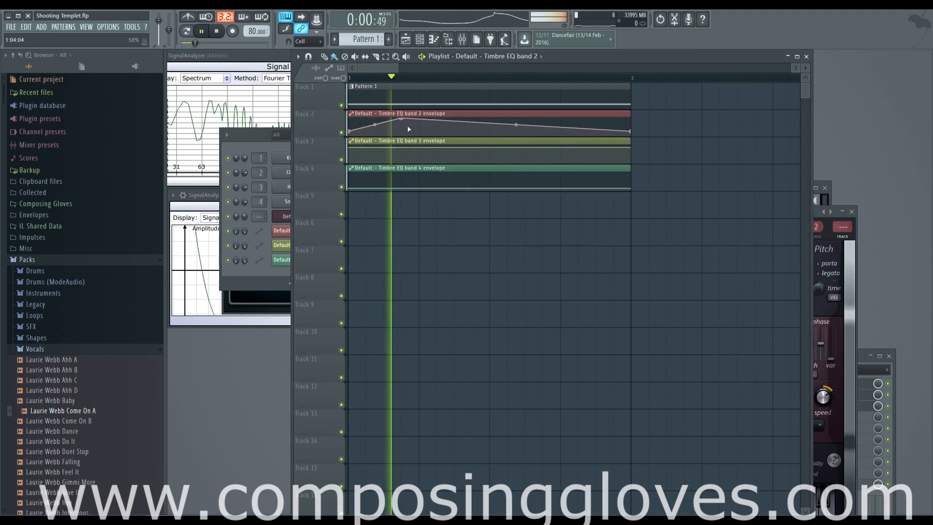
pyautogui.press('space')
pyautogui.rightClick(440, 132)
pyautogui.press('space')
pyautogui.press('space')
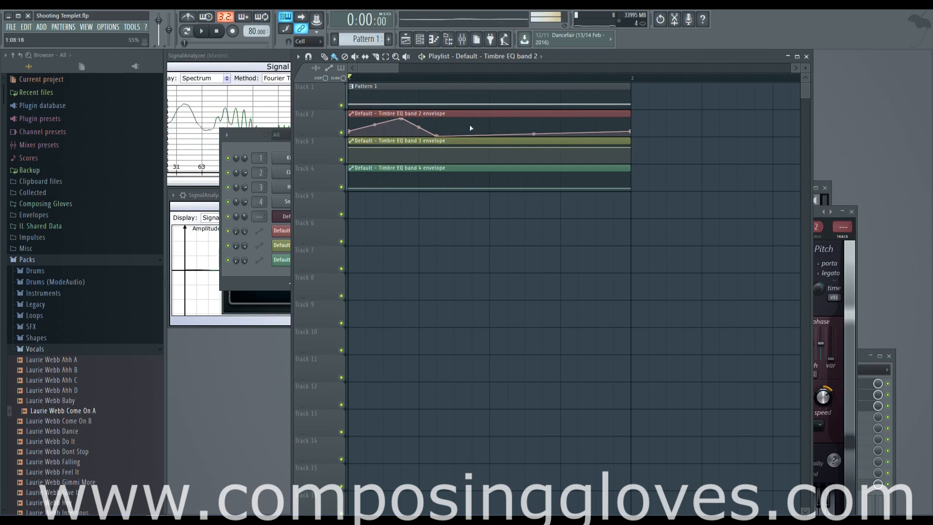
# - Reshape the Timbre EQ band 2 envelope into a repeating full-height sawtooth across roughly the first two thirds of the bar
pyautogui.moveTo(402, 119); pyautogui.dragTo(368, 114)
pyautogui.rightClick(384, 137)
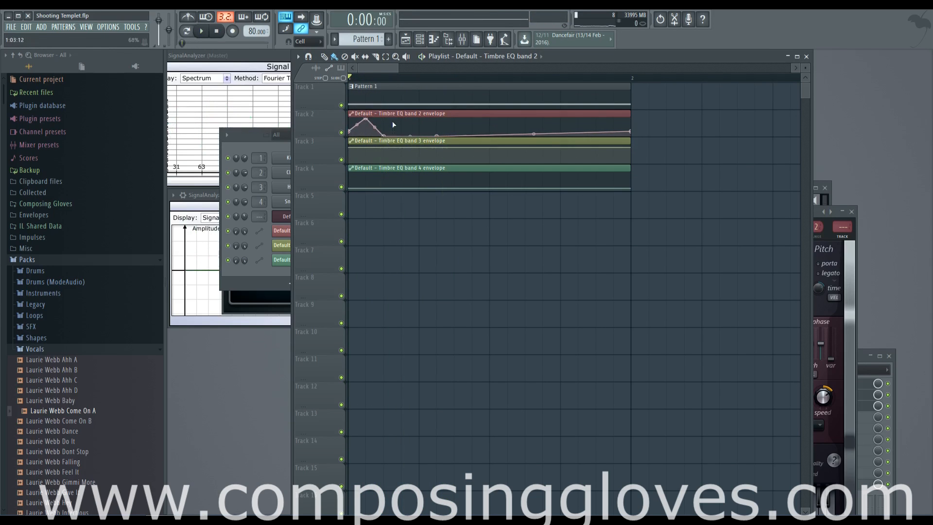
pyautogui.moveTo(421, 123)
pyautogui.mouseDown()
pyautogui.moveTo(403, 113)
pyautogui.moveTo(419, 138)
pyautogui.moveTo(420, 116)
pyautogui.mouseUp()
pyautogui.rightClick(436, 118)
pyautogui.rightClick(437, 137)
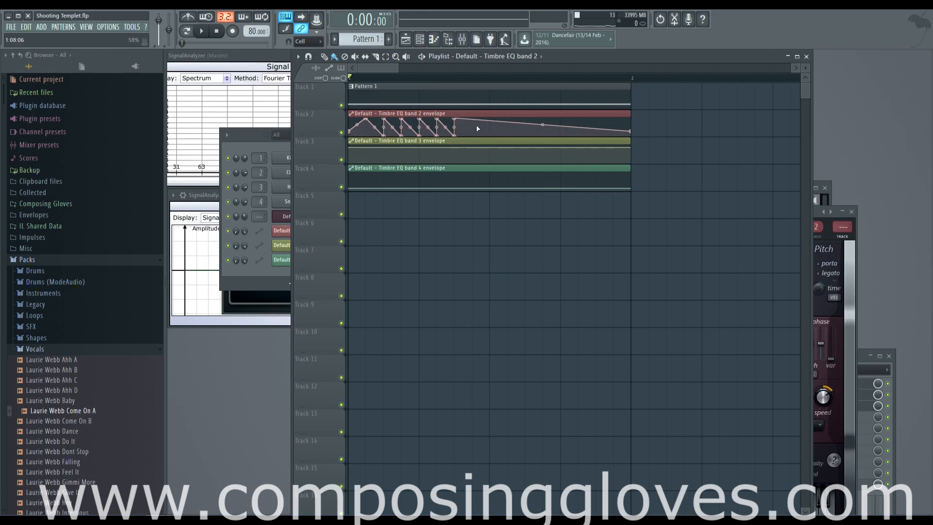
pyautogui.rightClick(476, 118)
pyautogui.rightClick(492, 134)
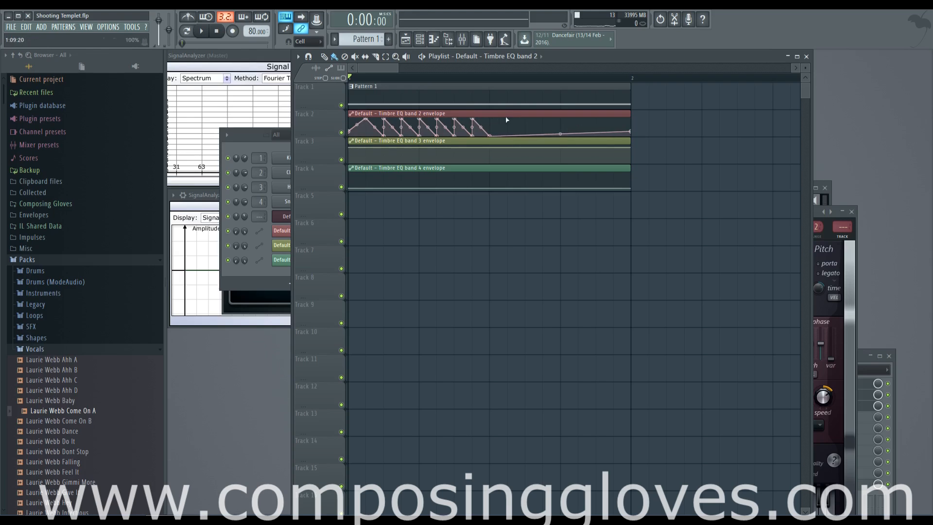
pyautogui.rightClick(490, 118)
pyautogui.moveTo(493, 136)
pyautogui.mouseDown()
pyautogui.moveTo(513, 141)
pyautogui.moveTo(487, 99)
pyautogui.mouseUp()
pyautogui.rightClick(531, 122)
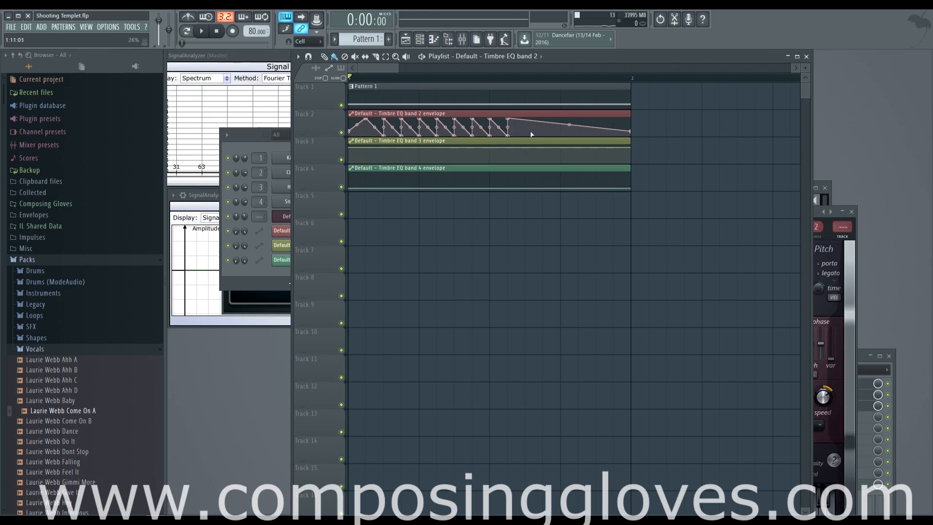
pyautogui.rightClick(531, 134)
# - Try shaping the Timbre EQ band 3 envelope into repeated V-shaped dips and play it back
pyautogui.rightClick(385, 149)
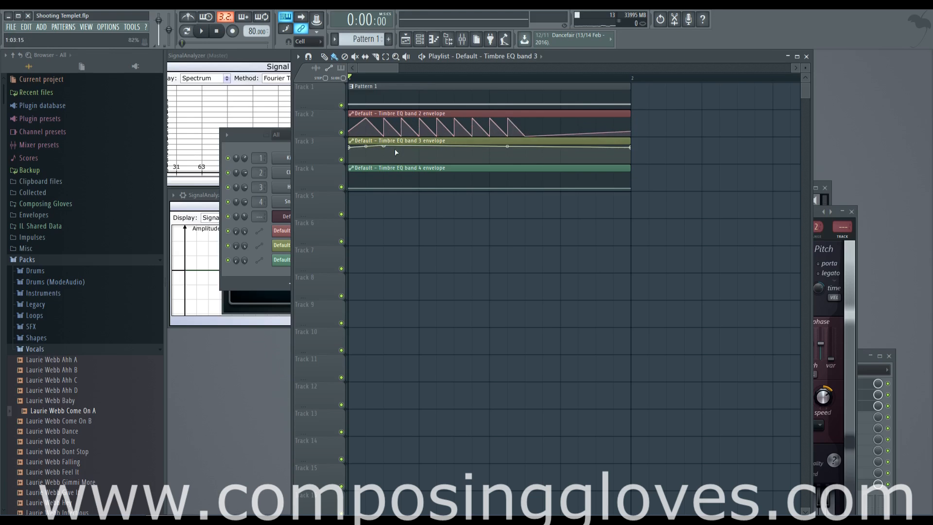
pyautogui.rightClick(402, 162)
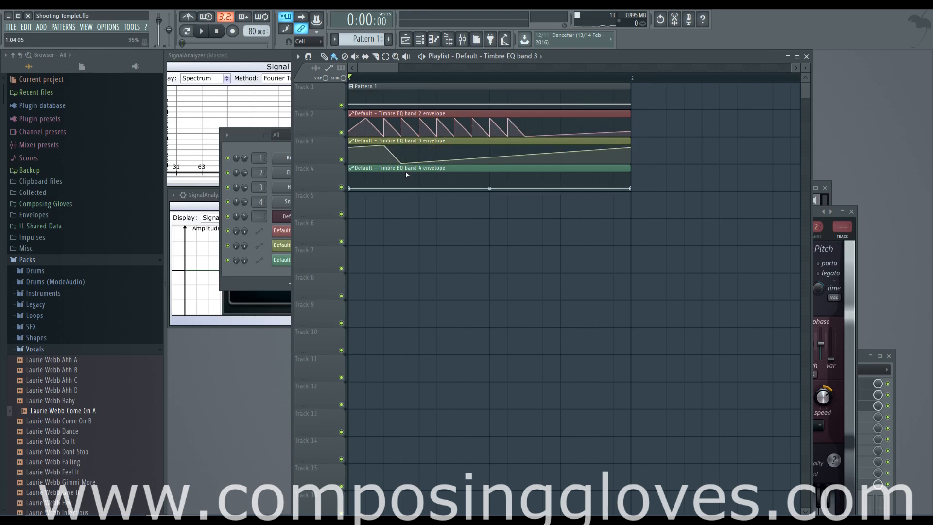
pyautogui.rightClick(402, 146)
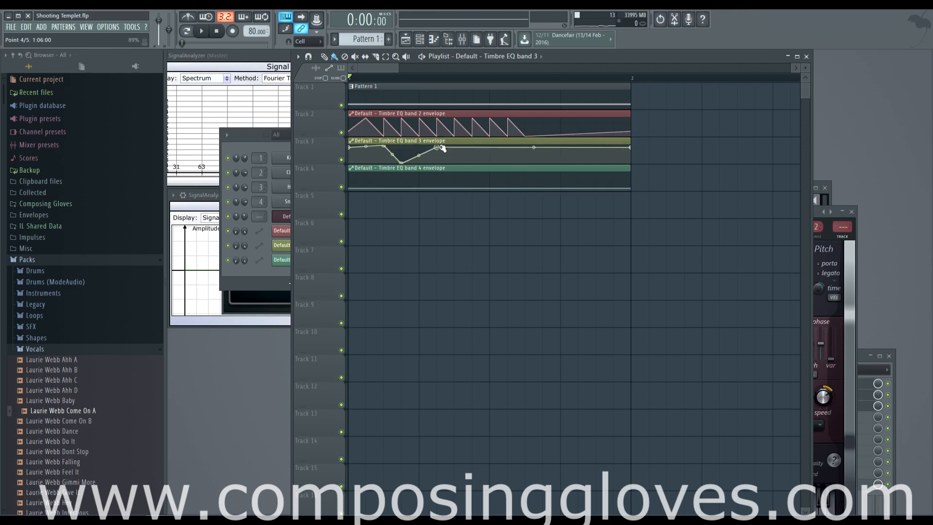
pyautogui.moveTo(419, 143); pyautogui.dragTo(427, 142)
pyautogui.press('space')
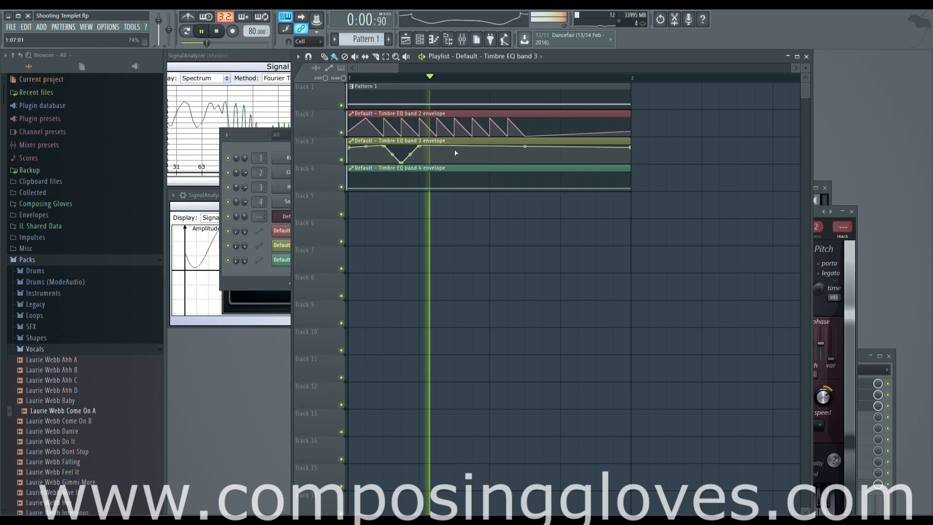
pyautogui.press('space')
pyautogui.rightClick(436, 163)
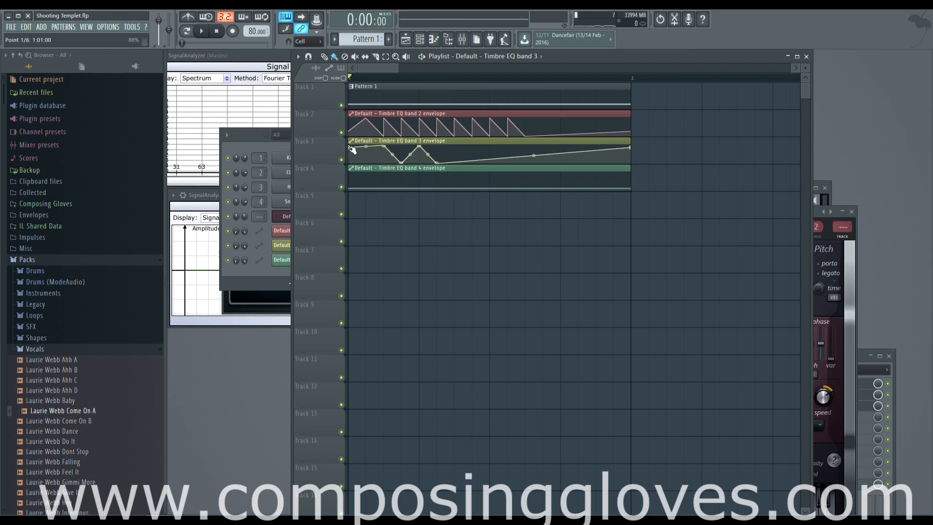
# - Delete the Timbre EQ band 3 clip and link the synth's equalizer band 3 to the Default - Timbre EQ band 2 controller
pyautogui.rightClick(433, 148)
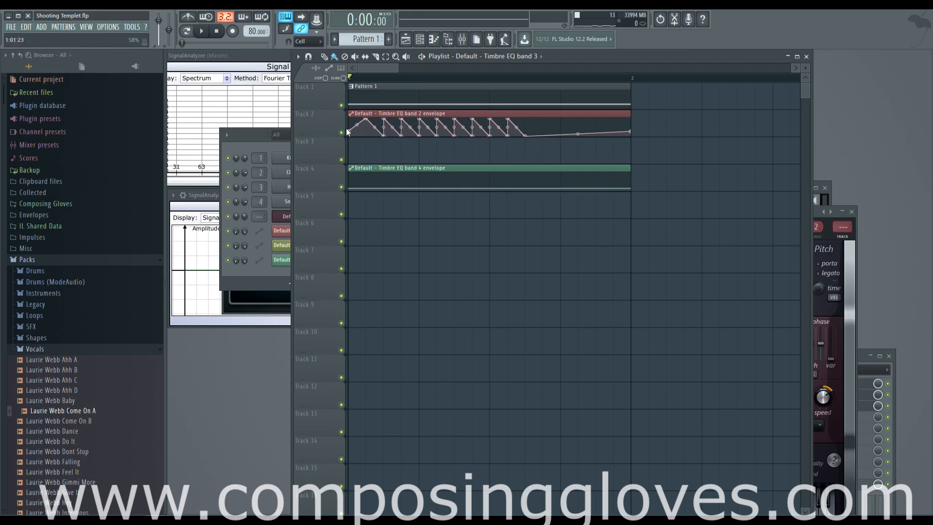
pyautogui.click(817, 215)
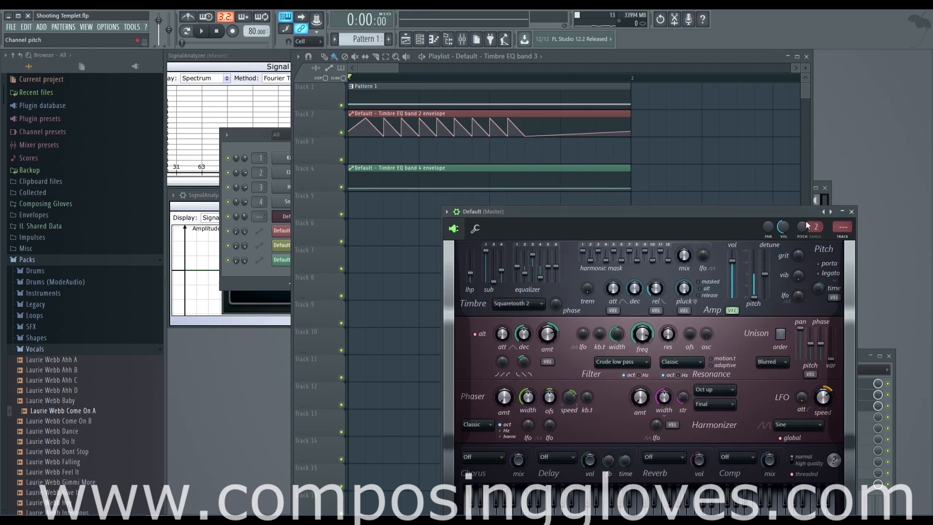
pyautogui.rightClick(525, 274)
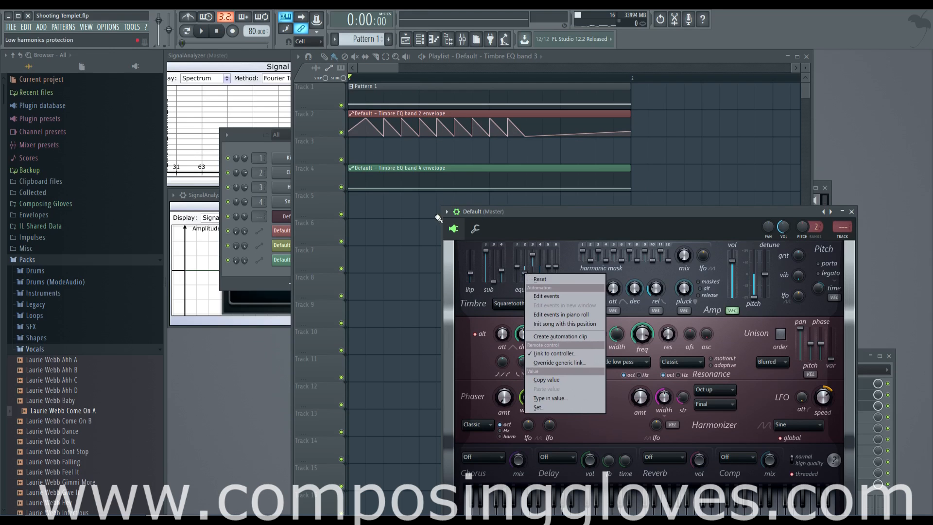
pyautogui.rightClick(535, 256)
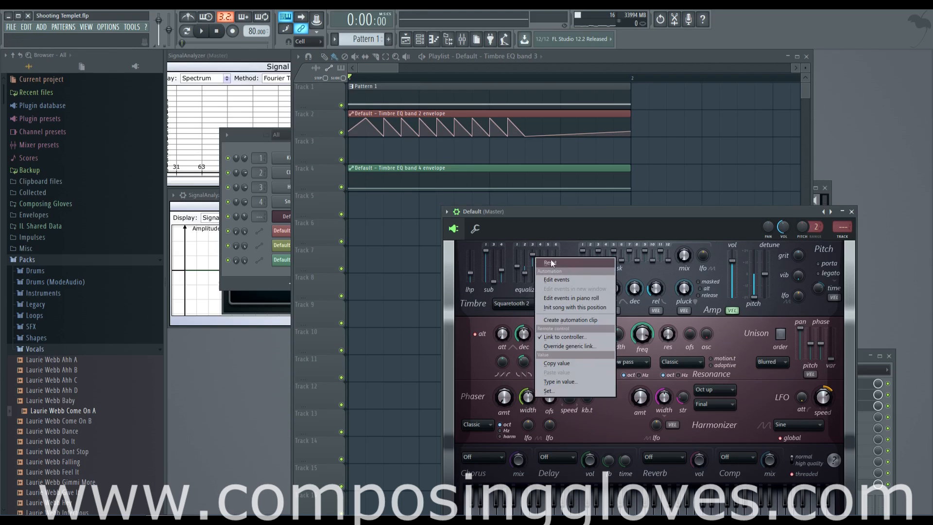
pyautogui.click(591, 340)
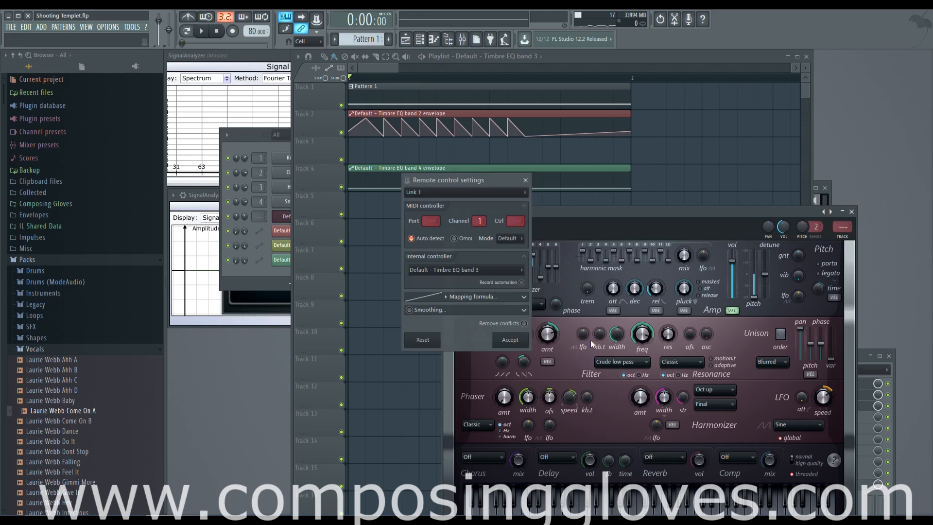
pyautogui.click(473, 270)
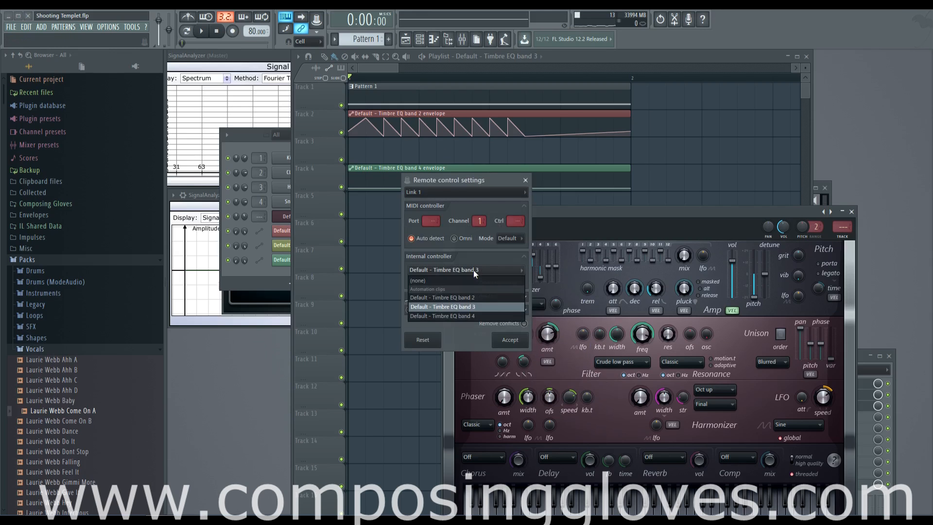
pyautogui.click(467, 298)
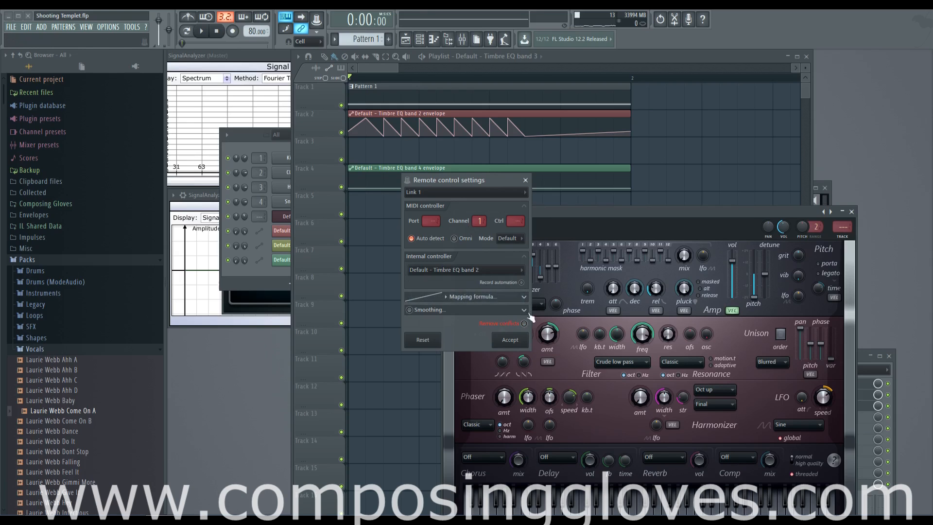
pyautogui.click(510, 340)
# - Play the arrangement with the synth window in view to watch the linked equalizer bands move
pyautogui.click(346, 80)
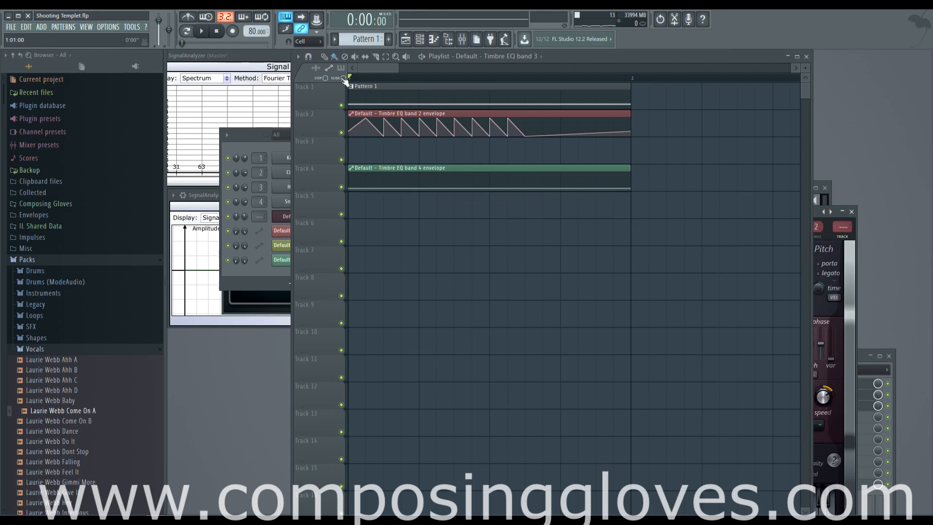
pyautogui.click(819, 213)
pyautogui.press('space')
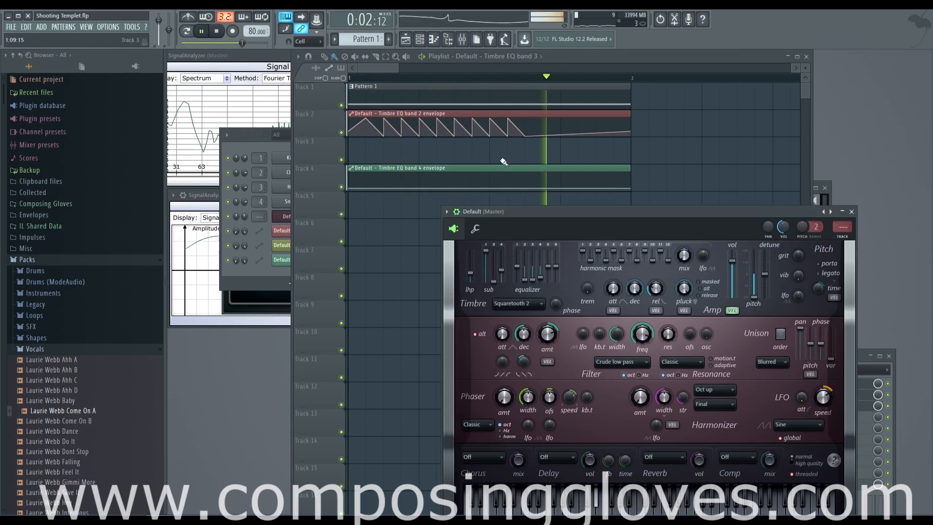
# - Shape the Timbre EQ band 4 envelope into a low initial fall and two tall falling sawtooth ramps during playback, and stop
pyautogui.click(479, 179)
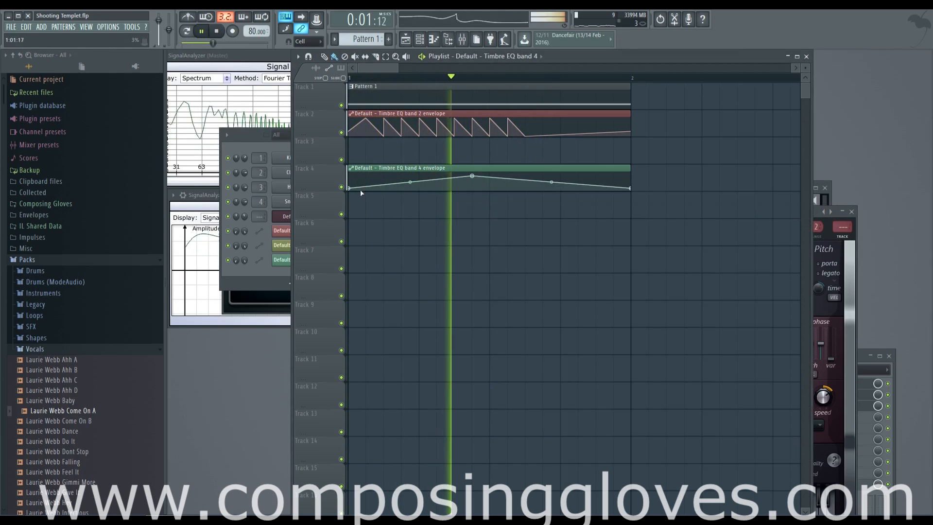
pyautogui.moveTo(467, 176); pyautogui.dragTo(417, 200)
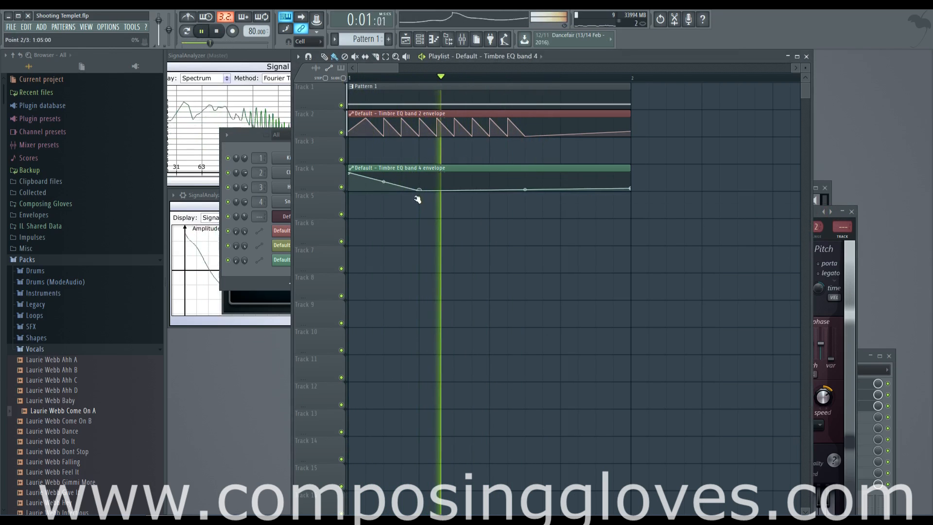
pyautogui.moveTo(349, 174); pyautogui.dragTo(357, 184)
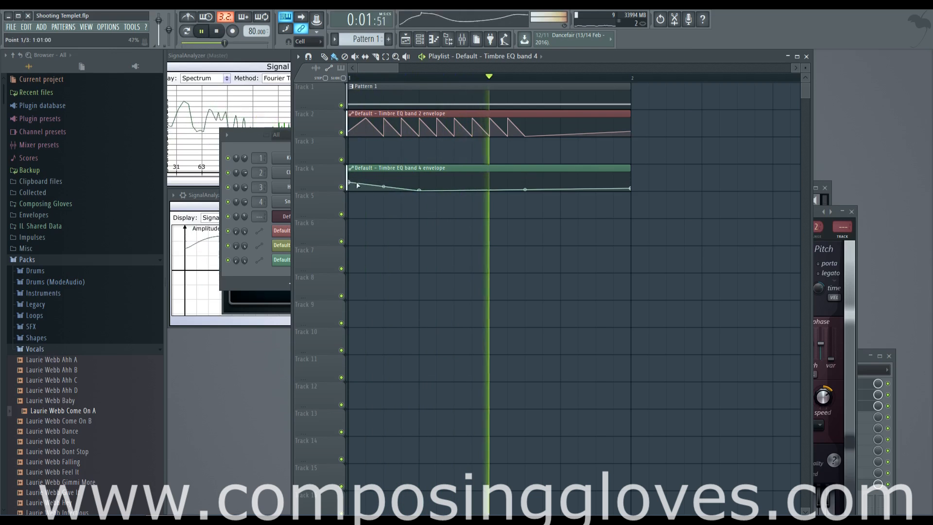
pyautogui.rightClick(454, 180)
pyautogui.moveTo(454, 180); pyautogui.dragTo(419, 172)
pyautogui.rightClick(486, 181)
pyautogui.moveTo(485, 182)
pyautogui.mouseDown()
pyautogui.moveTo(485, 191)
pyautogui.moveTo(474, 171)
pyautogui.mouseUp()
pyautogui.rightClick(500, 181)
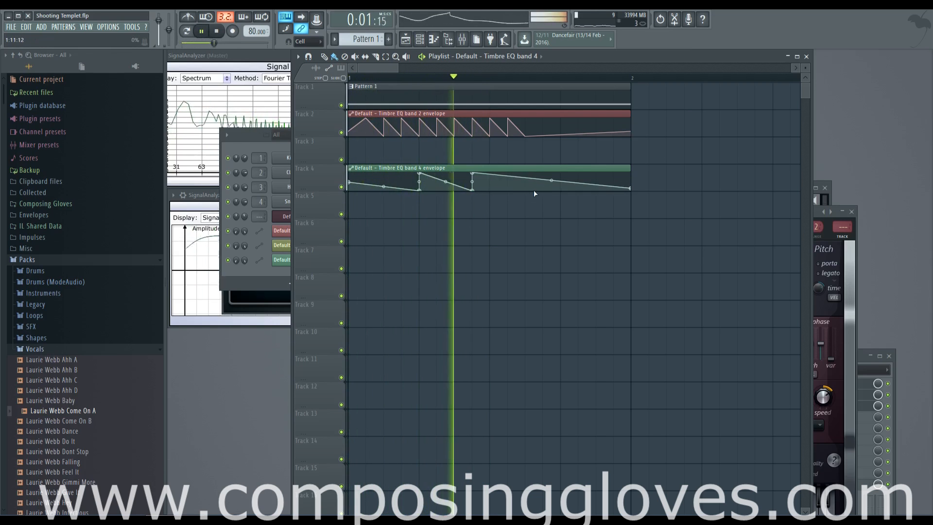
pyautogui.rightClick(533, 191)
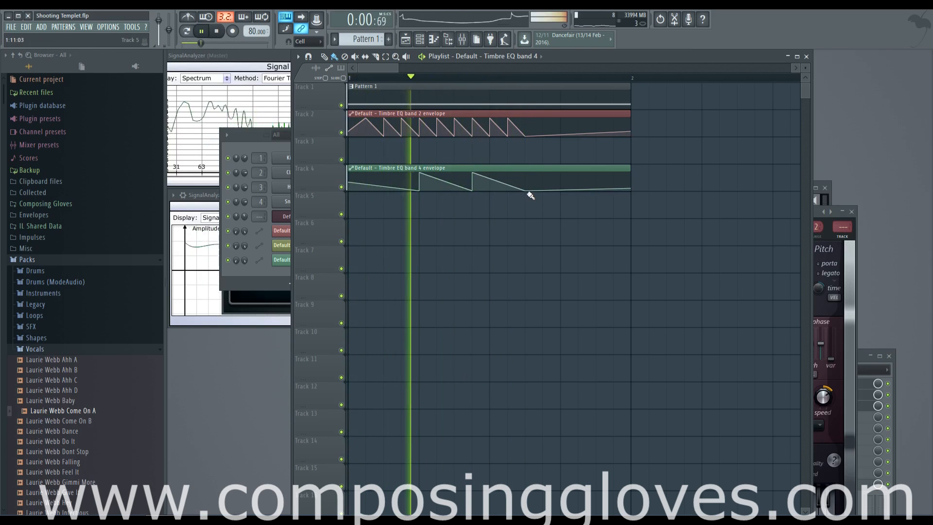
pyautogui.press('space')
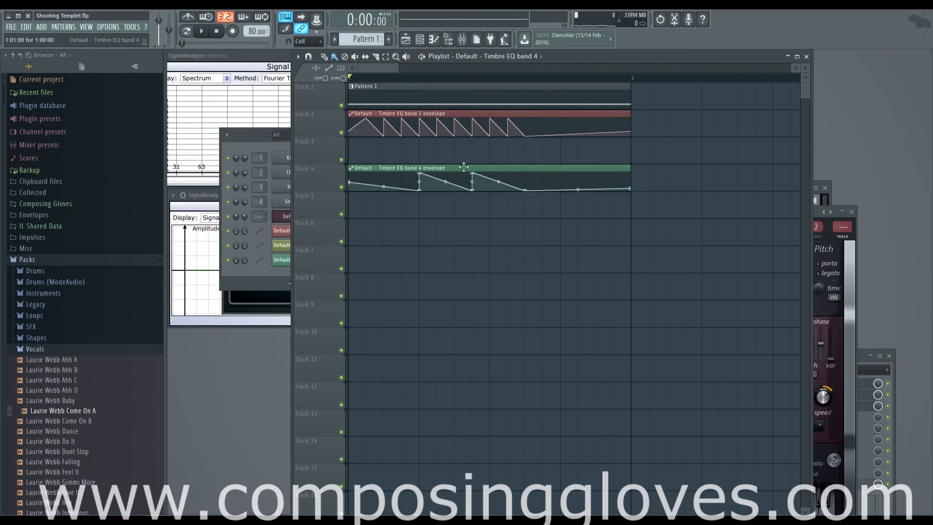
# - Play the arrangement briefly with the synth's equalizer bands in view, and stop
pyautogui.click(816, 214)
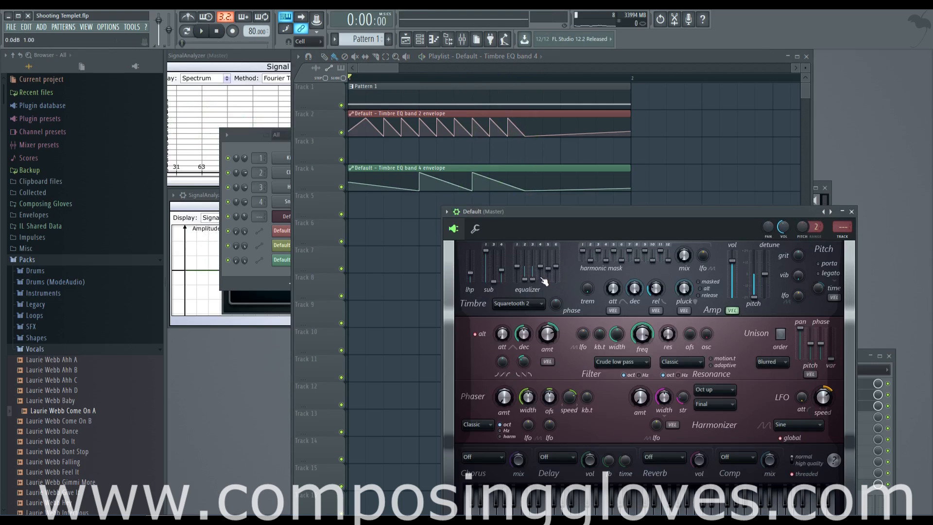
pyautogui.press('space')
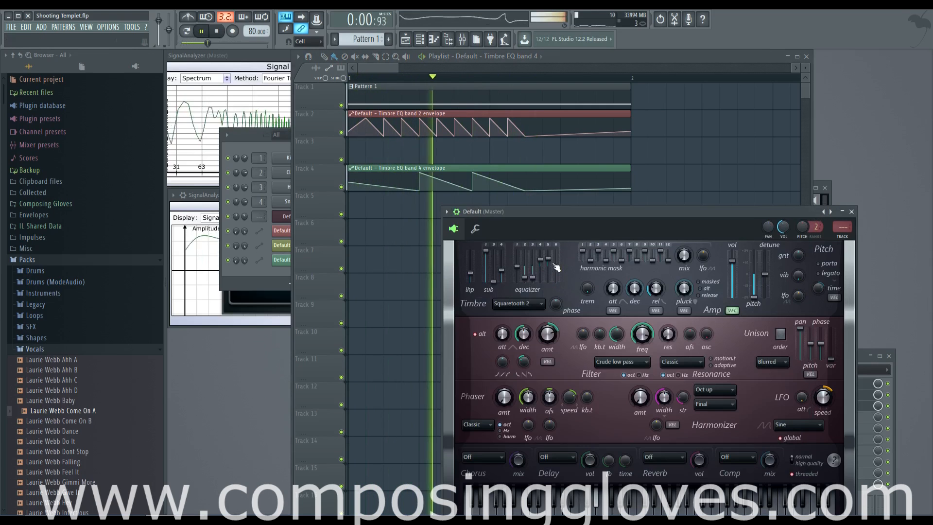
pyautogui.press('space')
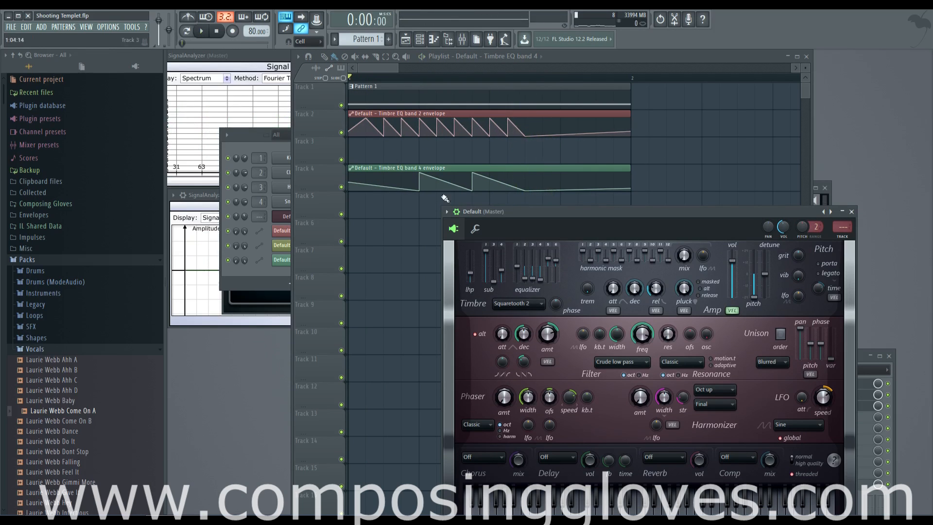
# - Add a one-bar D#5 note above the existing note in Pattern 1, and play the arrangement to hear it
pyautogui.doubleClick(382, 94)
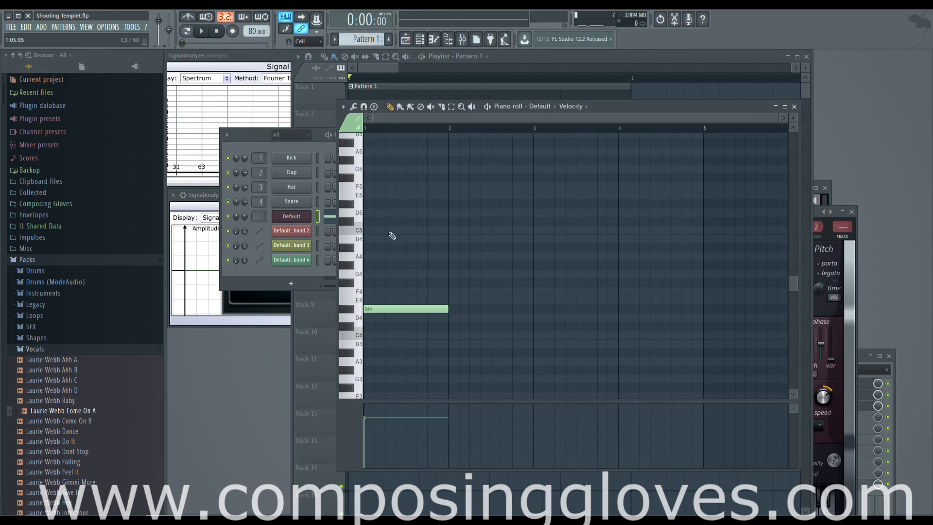
pyautogui.click(382, 204)
pyautogui.press('space')
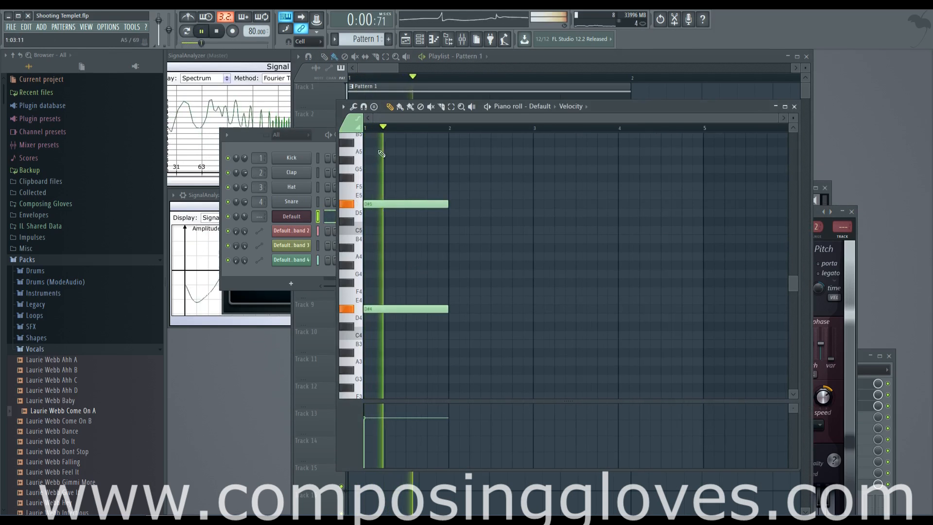
pyautogui.click(382, 69)
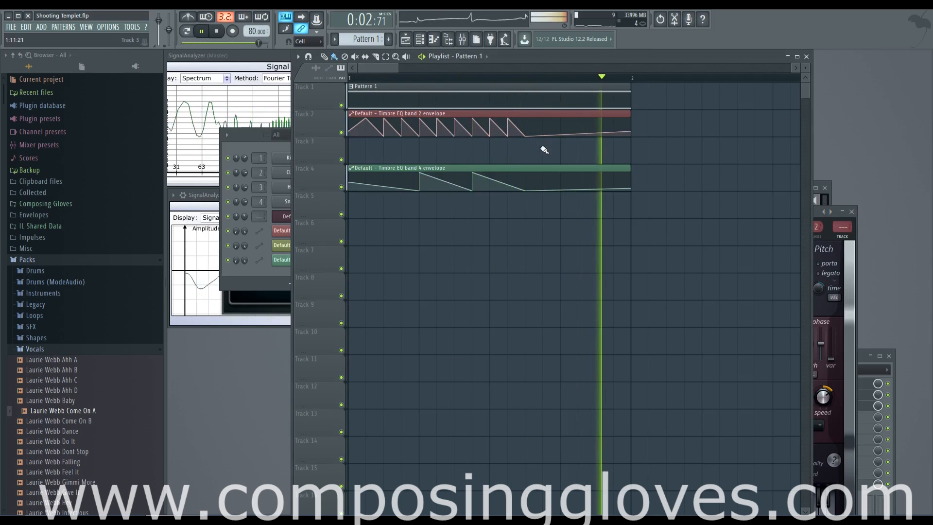
pyautogui.press('space')
# - Raise the end point of the Timbre EQ band 2 envelope so its last segment ramps up steeply, and play it back
pyautogui.moveTo(630, 131); pyautogui.dragTo(627, 118)
pyautogui.press('space')
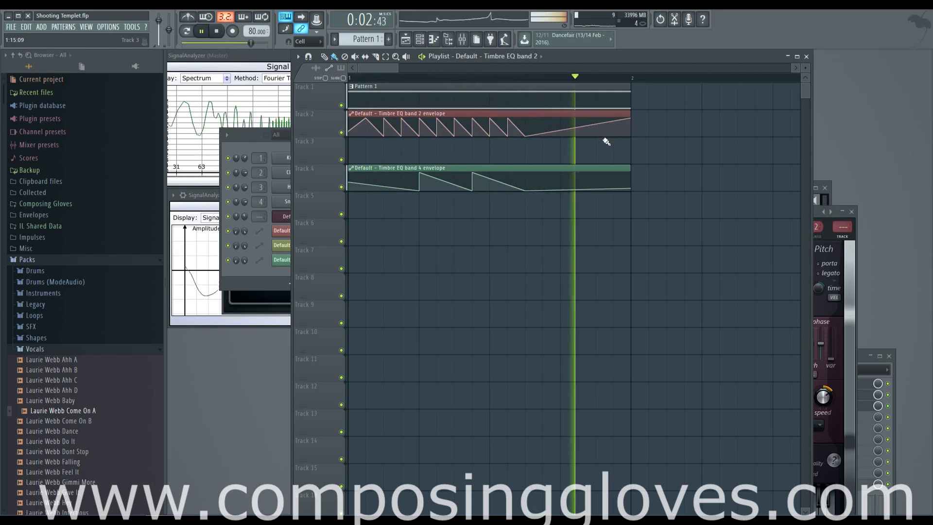
pyautogui.press('space')
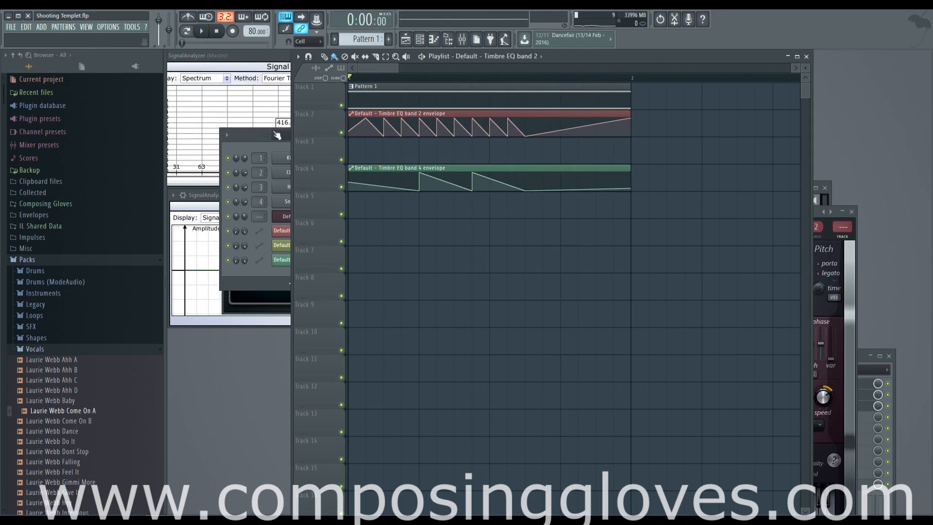
# - Reposition the synth window and try the Double saw and Saw timbres while the arrangement plays
pyautogui.scroll(-4, 502, 163)
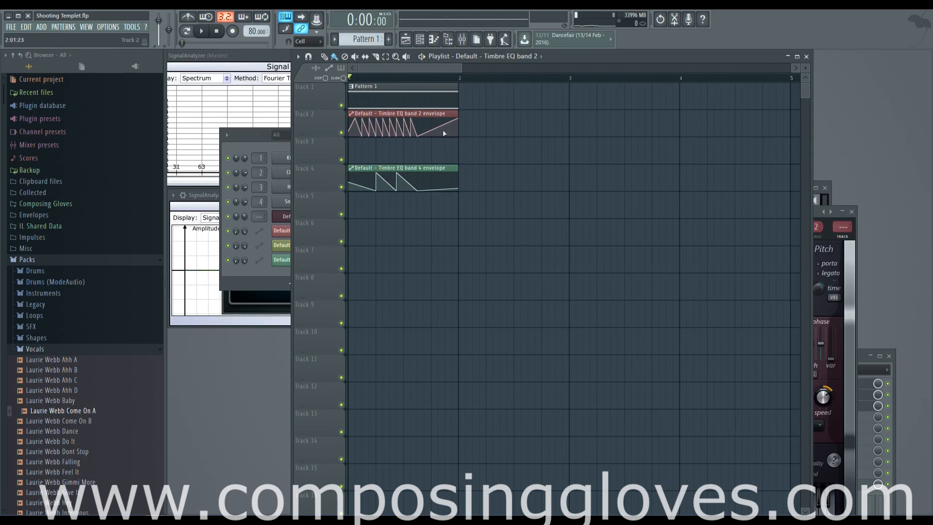
pyautogui.click(848, 309)
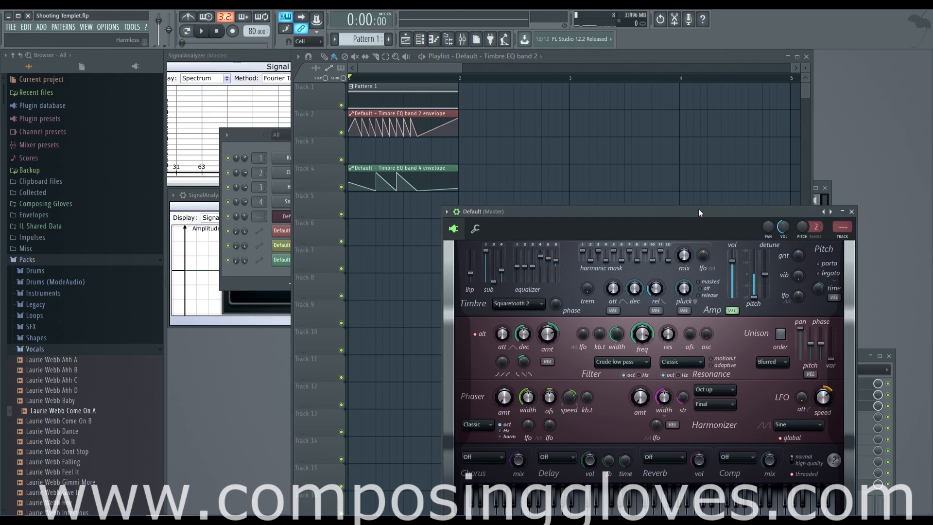
pyautogui.moveTo(699, 208); pyautogui.dragTo(683, 135)
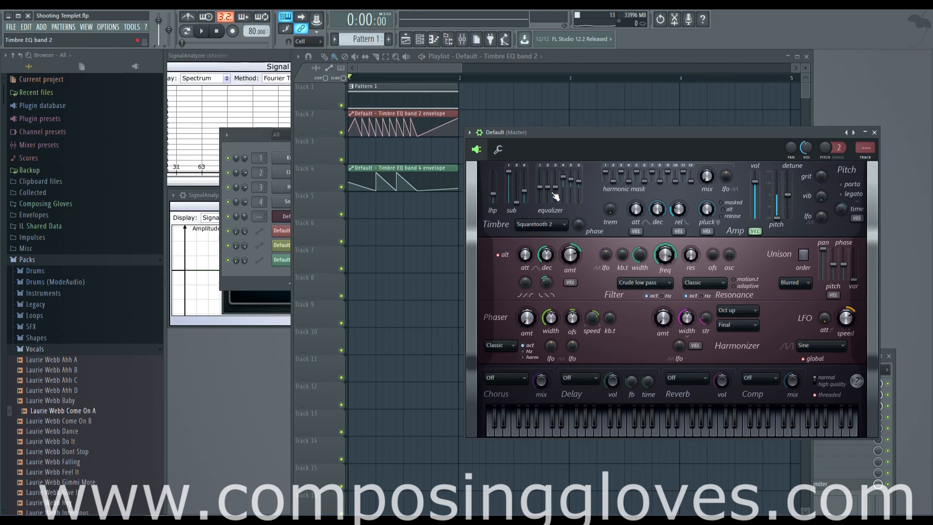
pyautogui.click(553, 225)
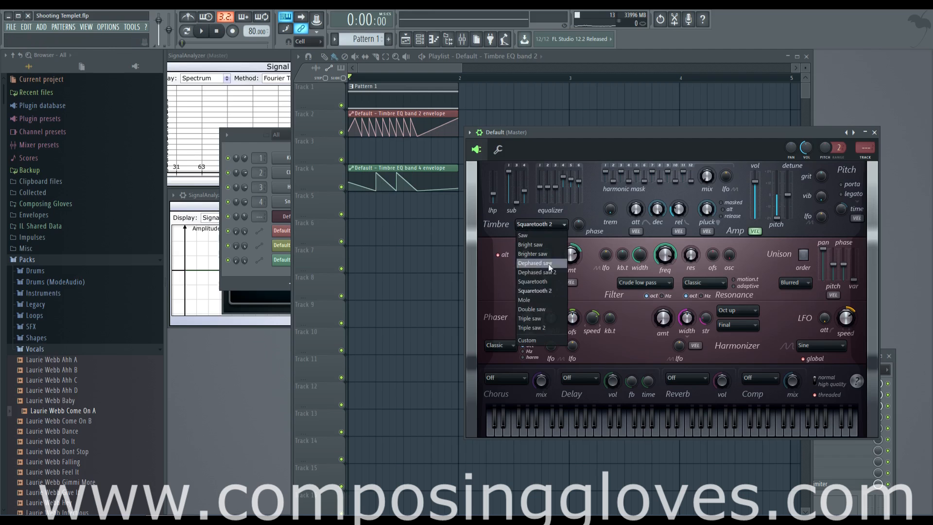
pyautogui.click(553, 309)
pyautogui.press('space')
pyautogui.click(541, 224)
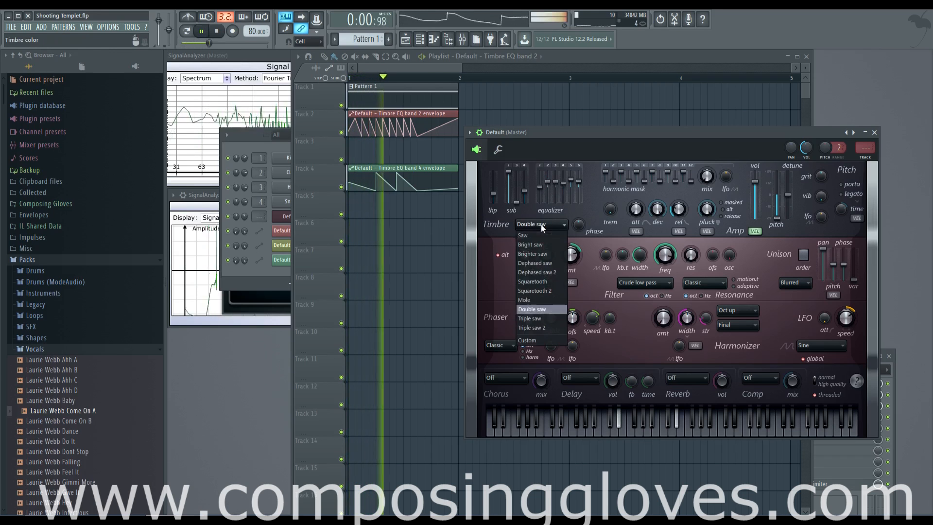
pyautogui.click(541, 240)
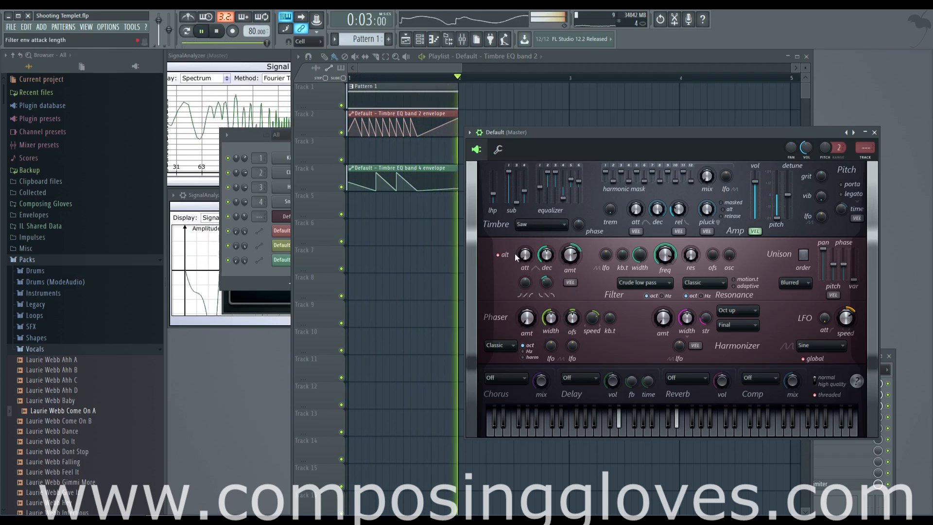
# - Load the Come On A vocal sample as the custom timbre, adjust the equalizer sliders during playback, and stop
pyautogui.moveTo(62, 411); pyautogui.dragTo(528, 235)
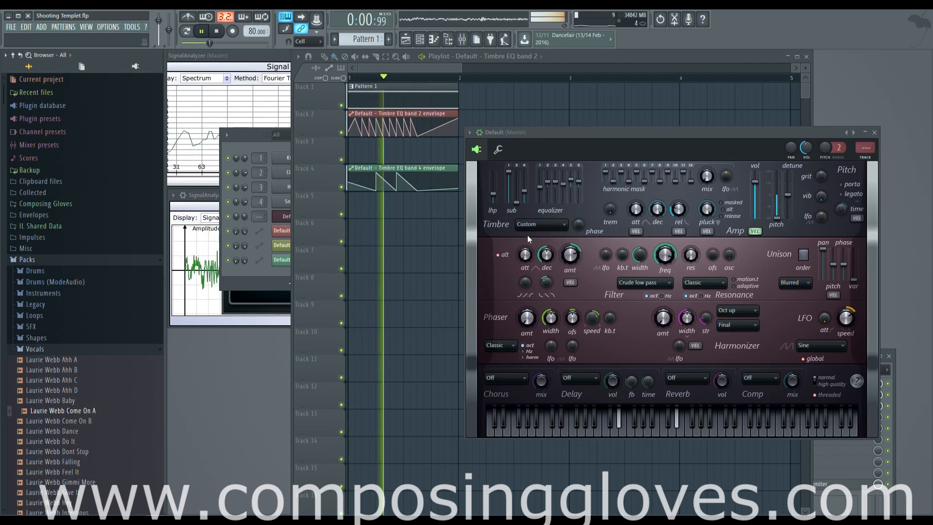
pyautogui.moveTo(571, 179)
pyautogui.mouseDown()
pyautogui.moveTo(571, 202)
pyautogui.moveTo(579, 203)
pyautogui.moveTo(548, 183)
pyautogui.mouseUp()
pyautogui.press('space')
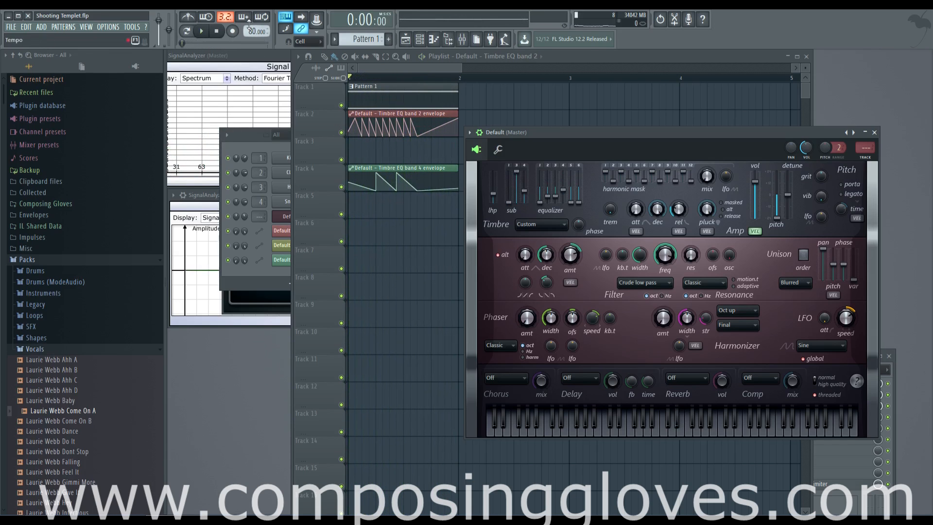
# - Delete the Pattern 1, Timbre EQ band 2 and Timbre EQ band 4 clips from the playlist and return to the synth
pyautogui.click(368, 70)
pyautogui.rightClick(453, 101)
pyautogui.rightClick(450, 124)
pyautogui.rightClick(447, 180)
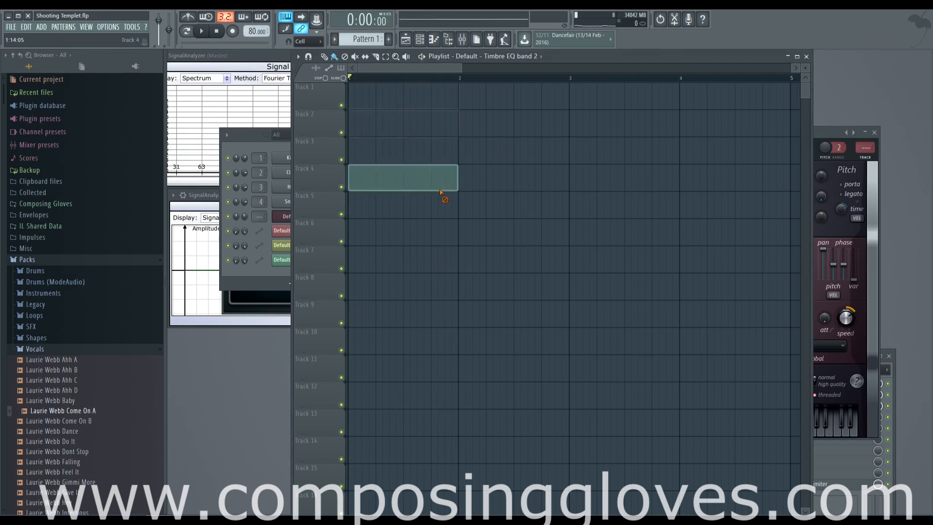
pyautogui.click(821, 135)
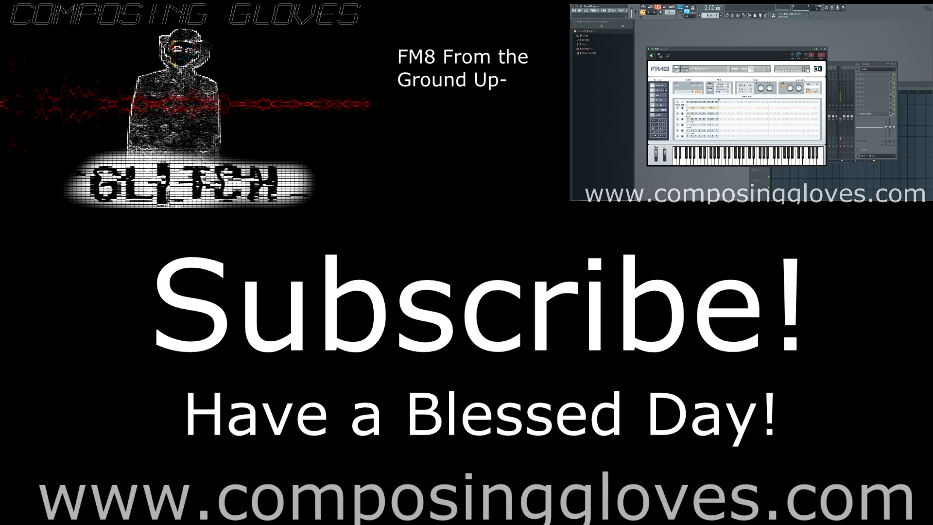
pyautogui.click(662, 90)
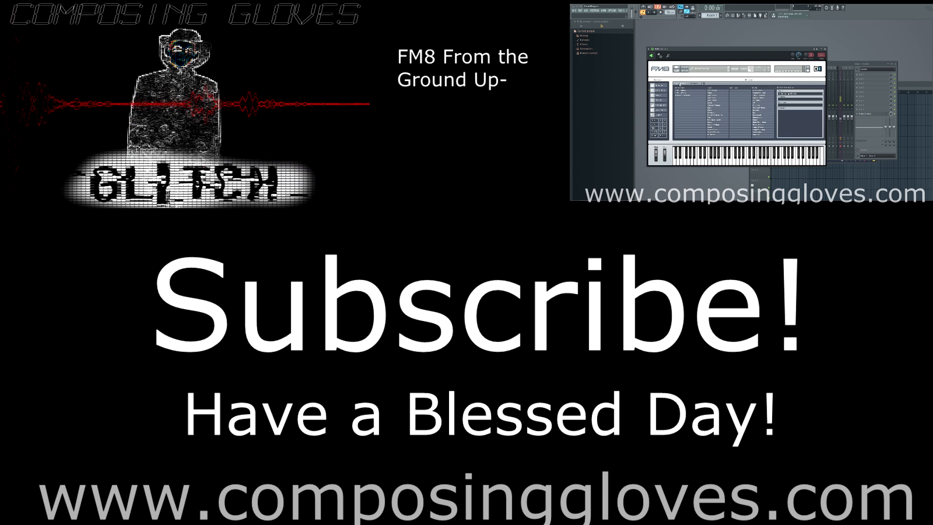